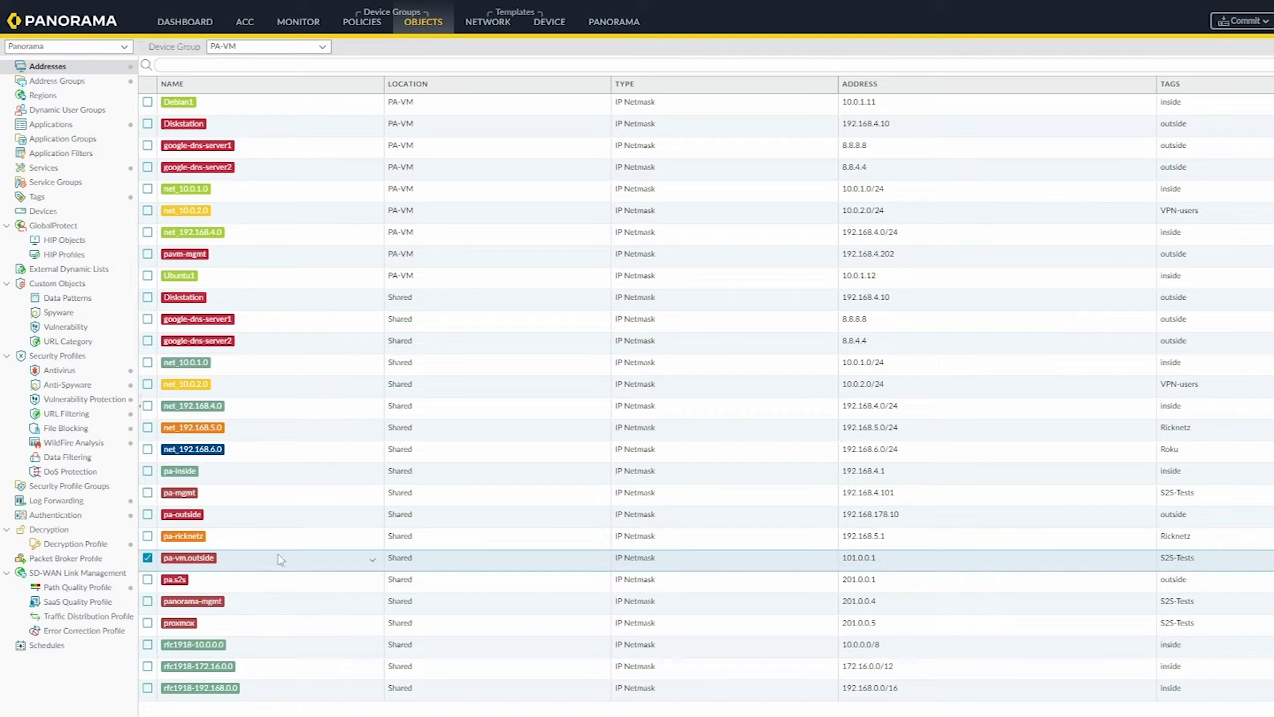
Create a static address group named grp-local-s2s-gateways in device group PA-VM, with pa-vm.outside as its member
left_click(199, 585)
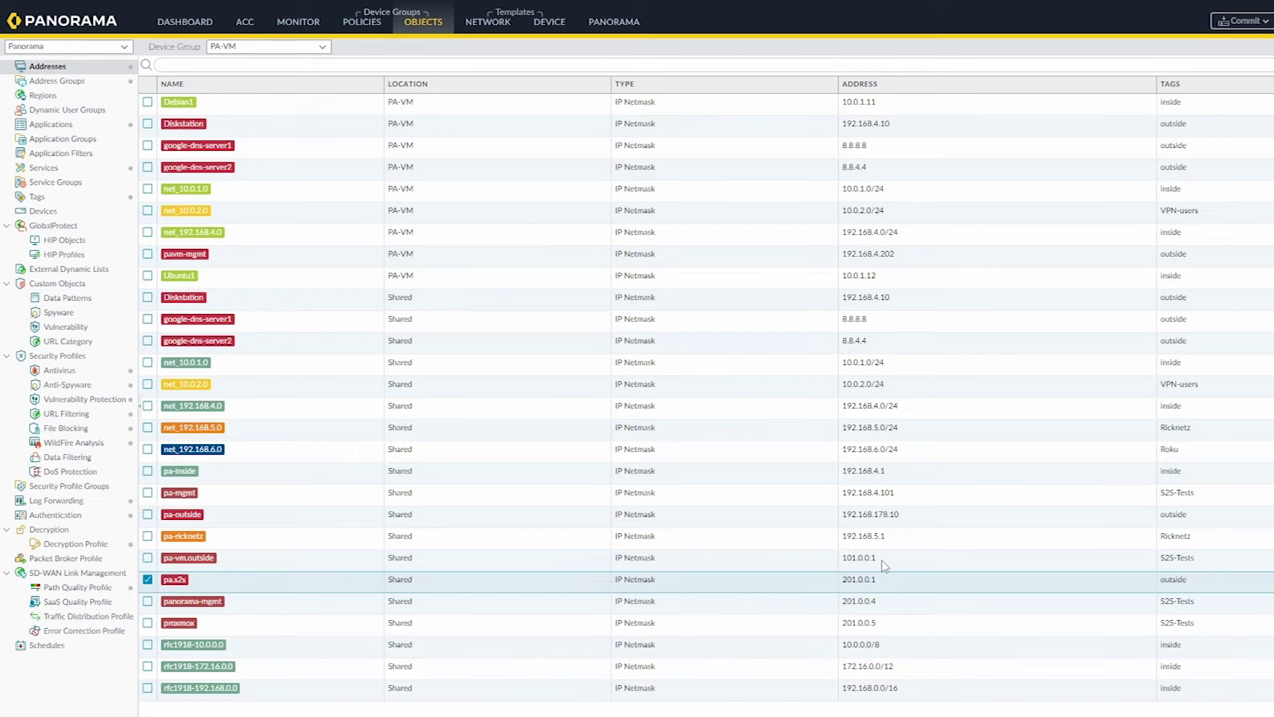
left_click(75, 81)
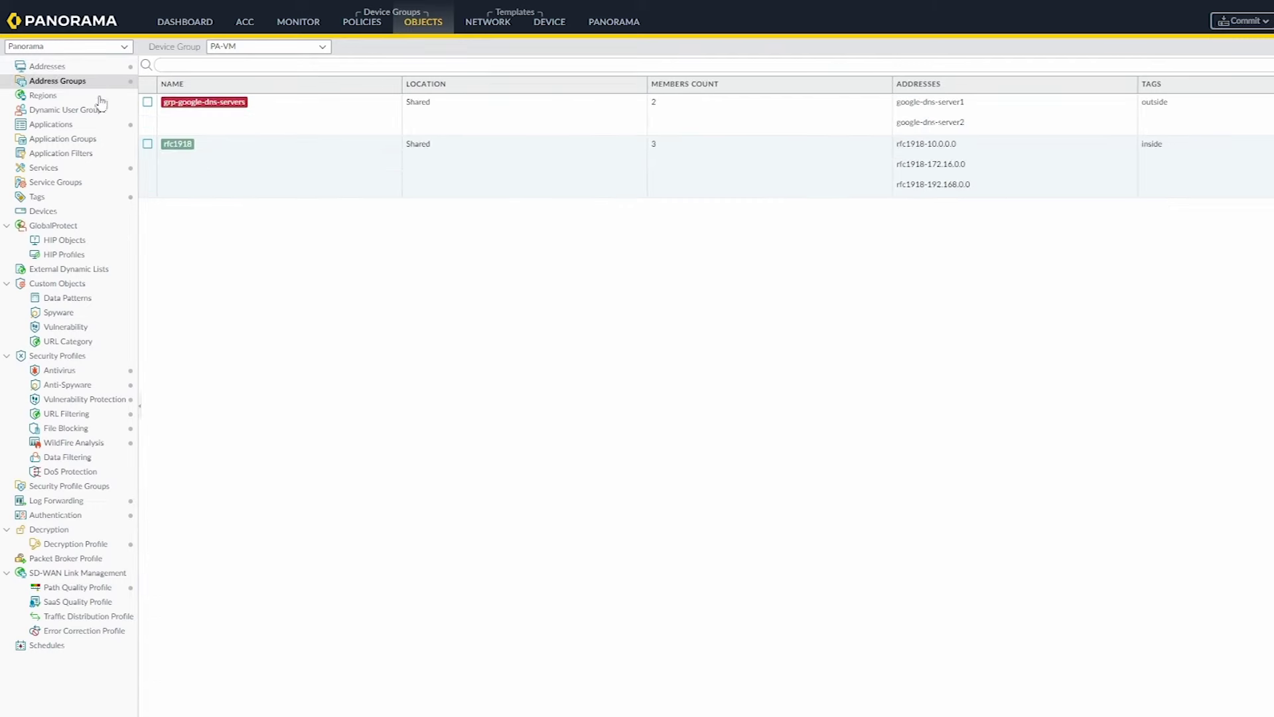
left_click(162, 714)
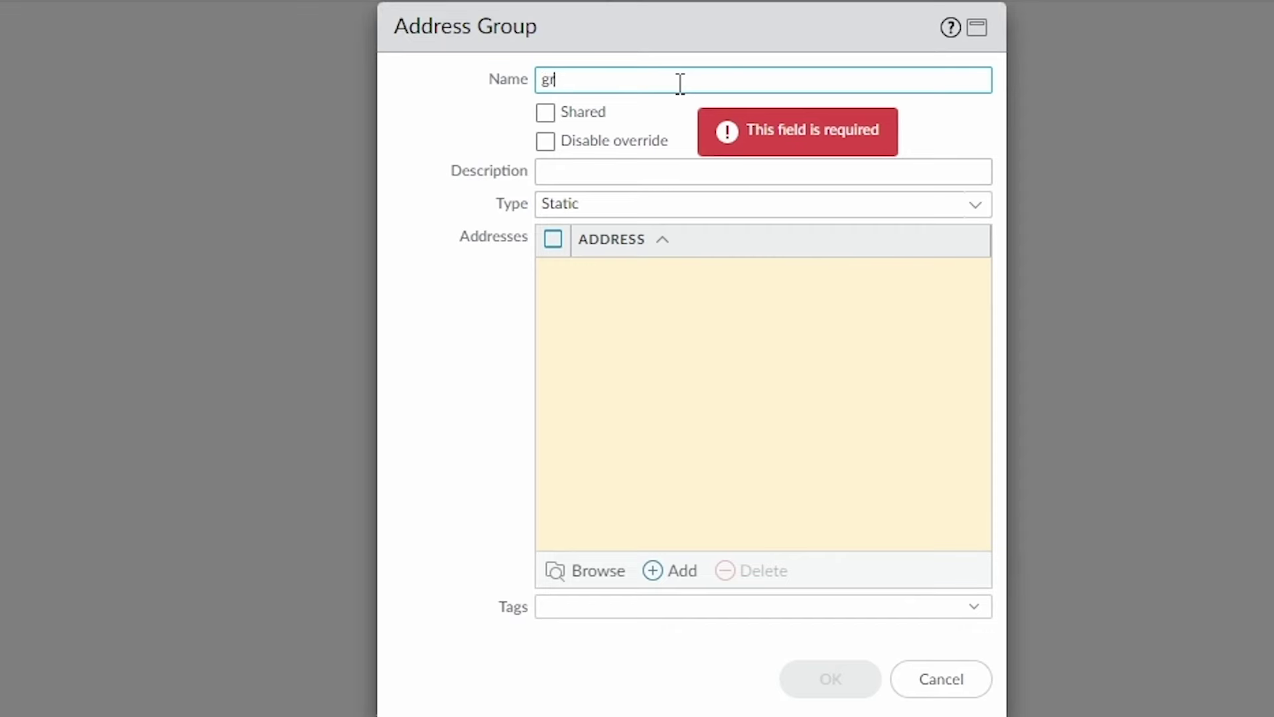
type("grp-local-s2s-gateways")
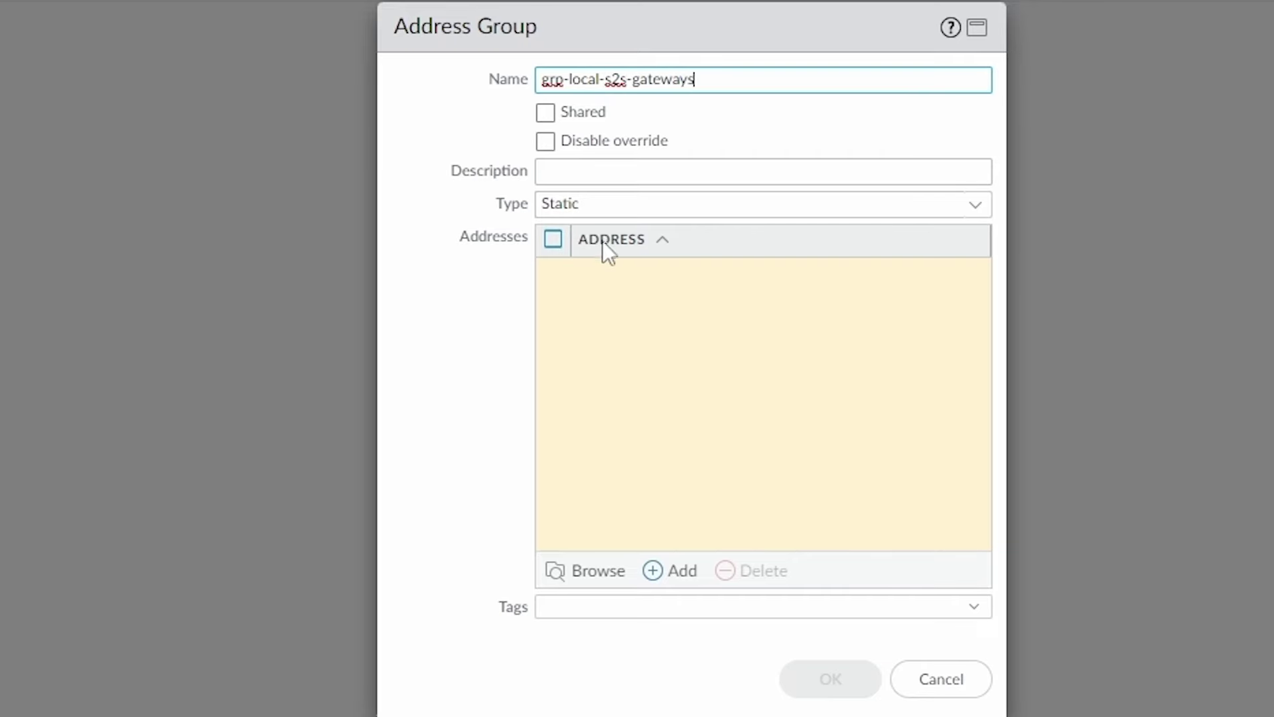
left_click(656, 571)
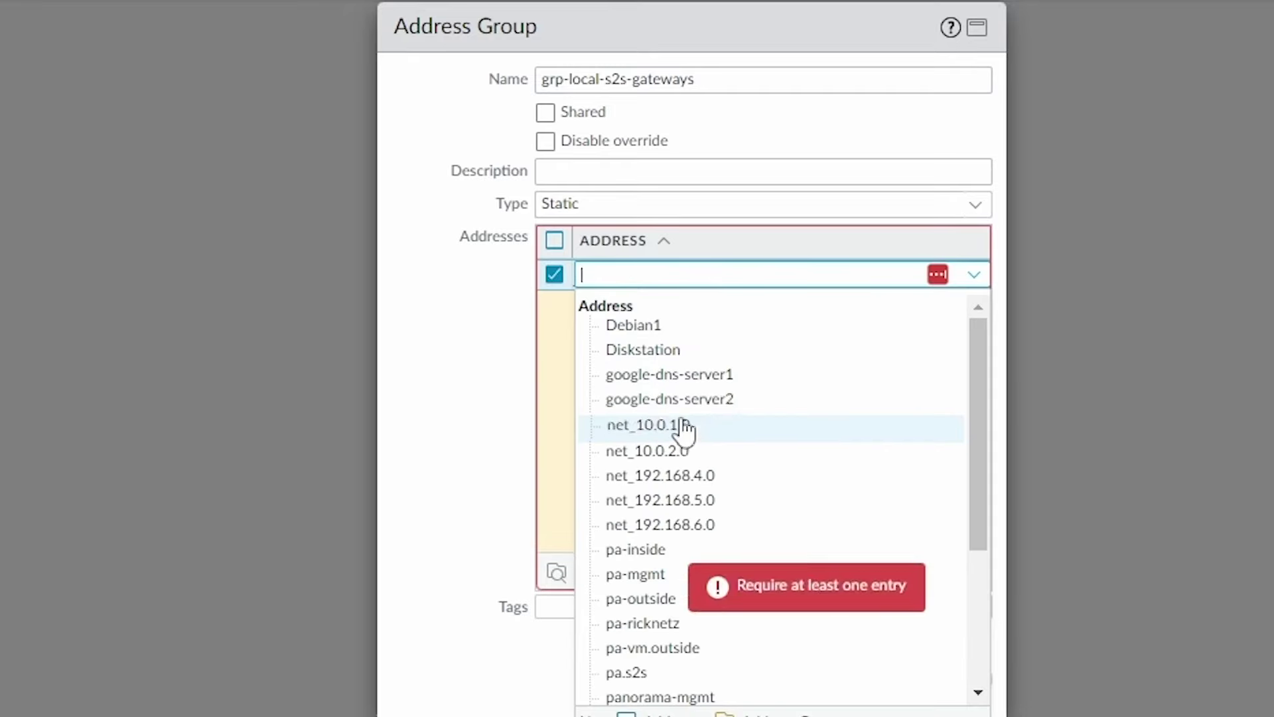
left_click(687, 647)
left_click(475, 464)
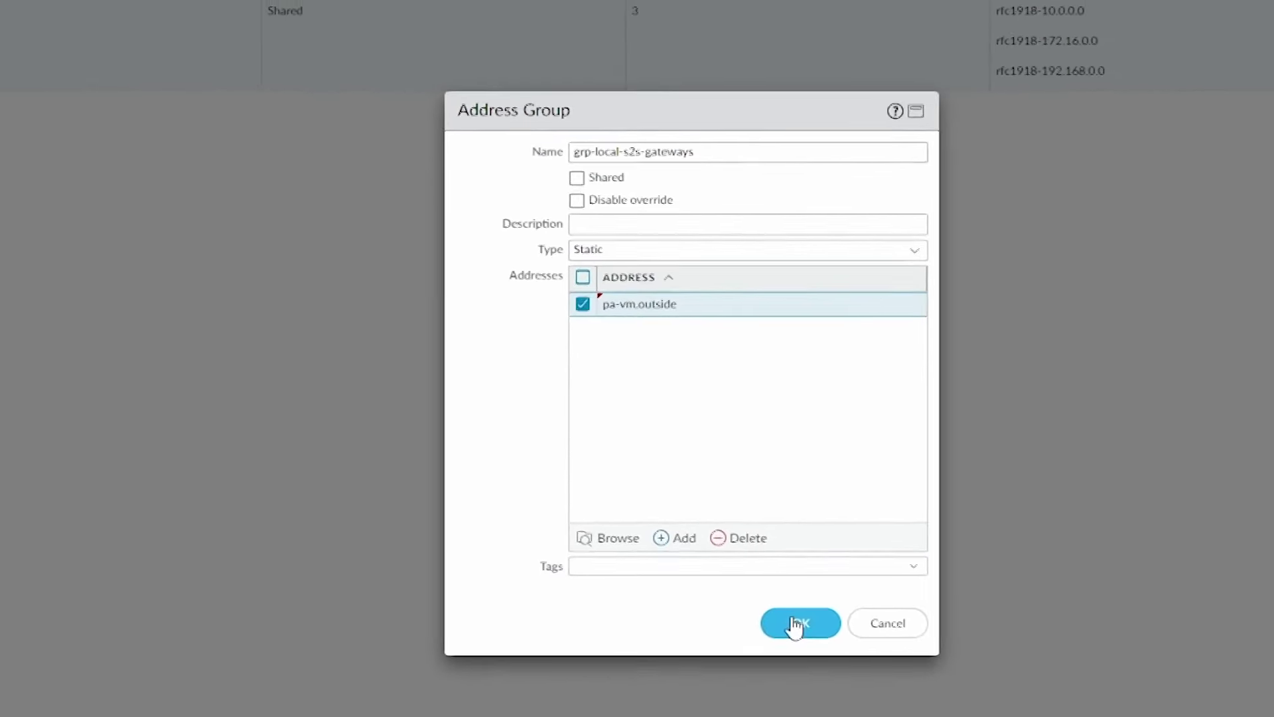
left_click(798, 623)
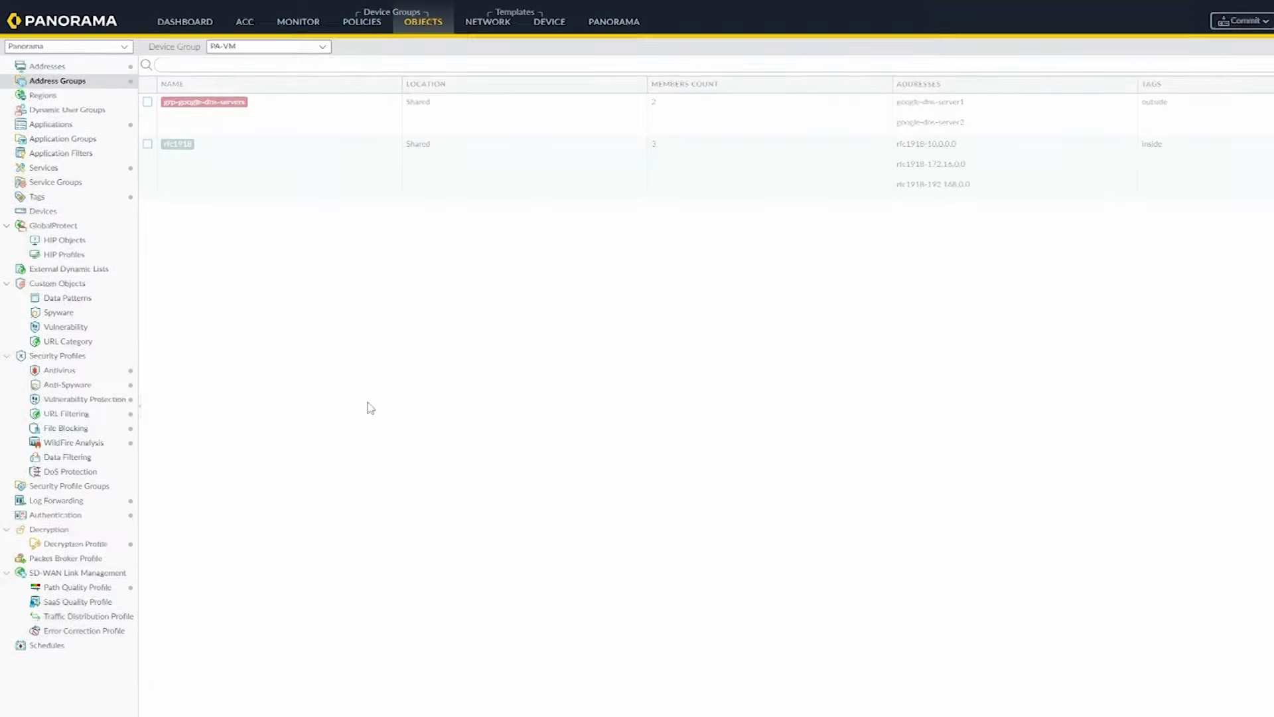
Create a second static address group named grp-remote-s2s-gateways with pa.s2s as its member
left_click(233, 674)
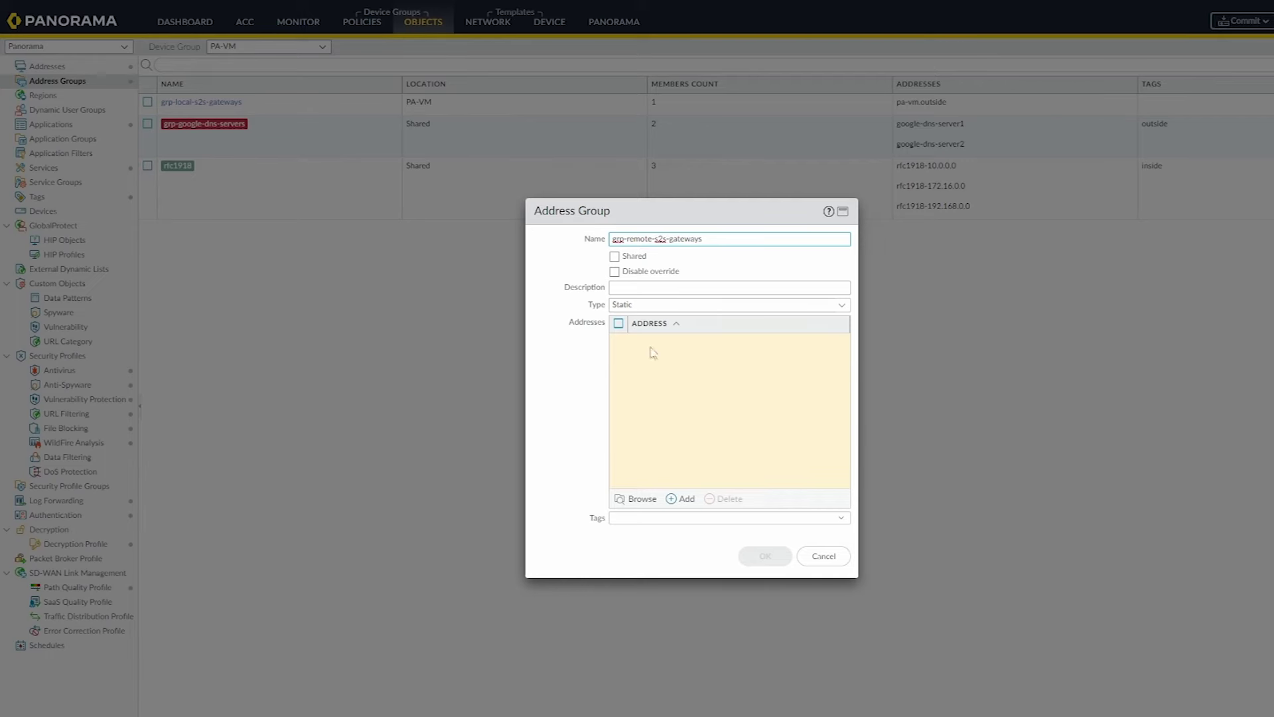
left_click(673, 499)
scroll(703, 485, "down", 3)
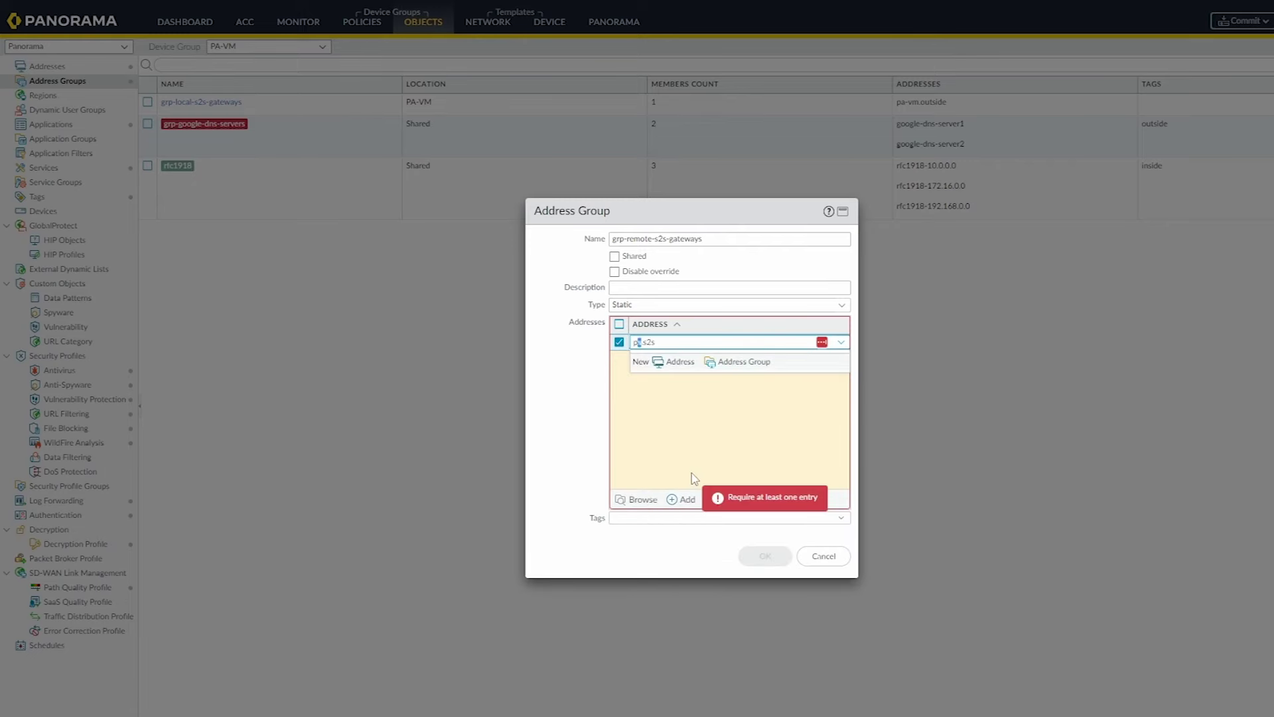
type(".")
left_click(660, 380)
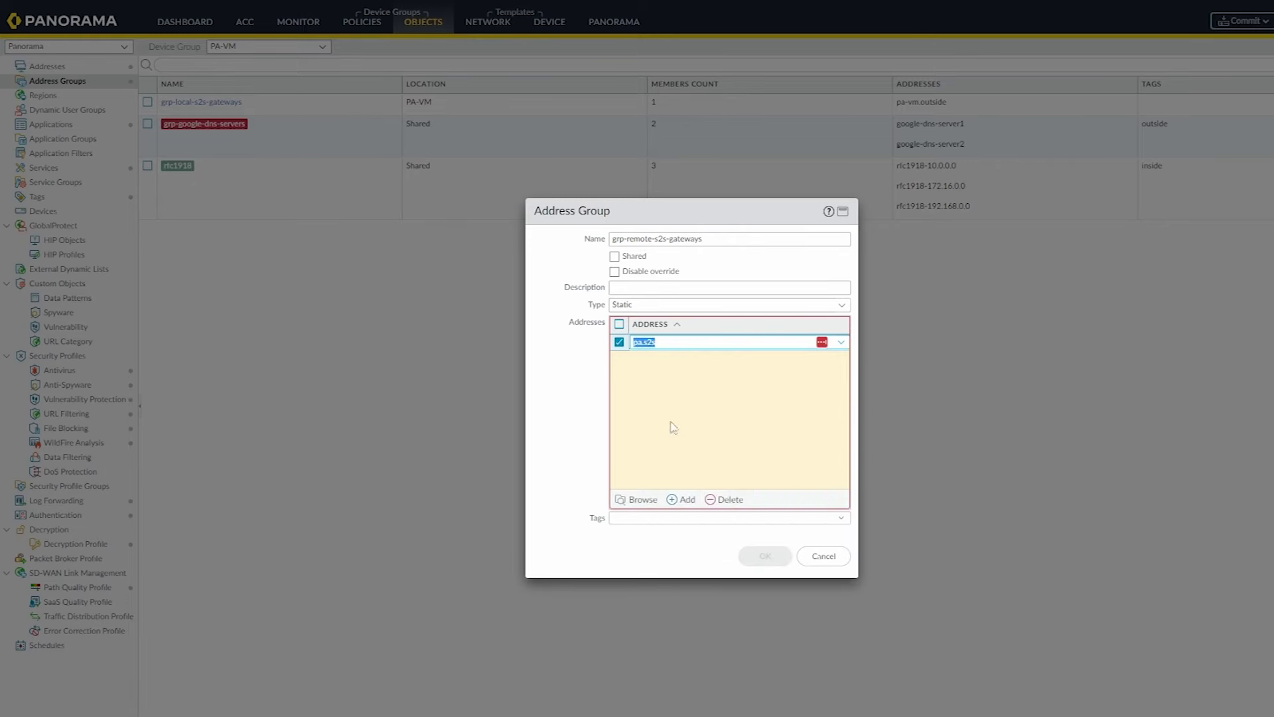
left_click(766, 557)
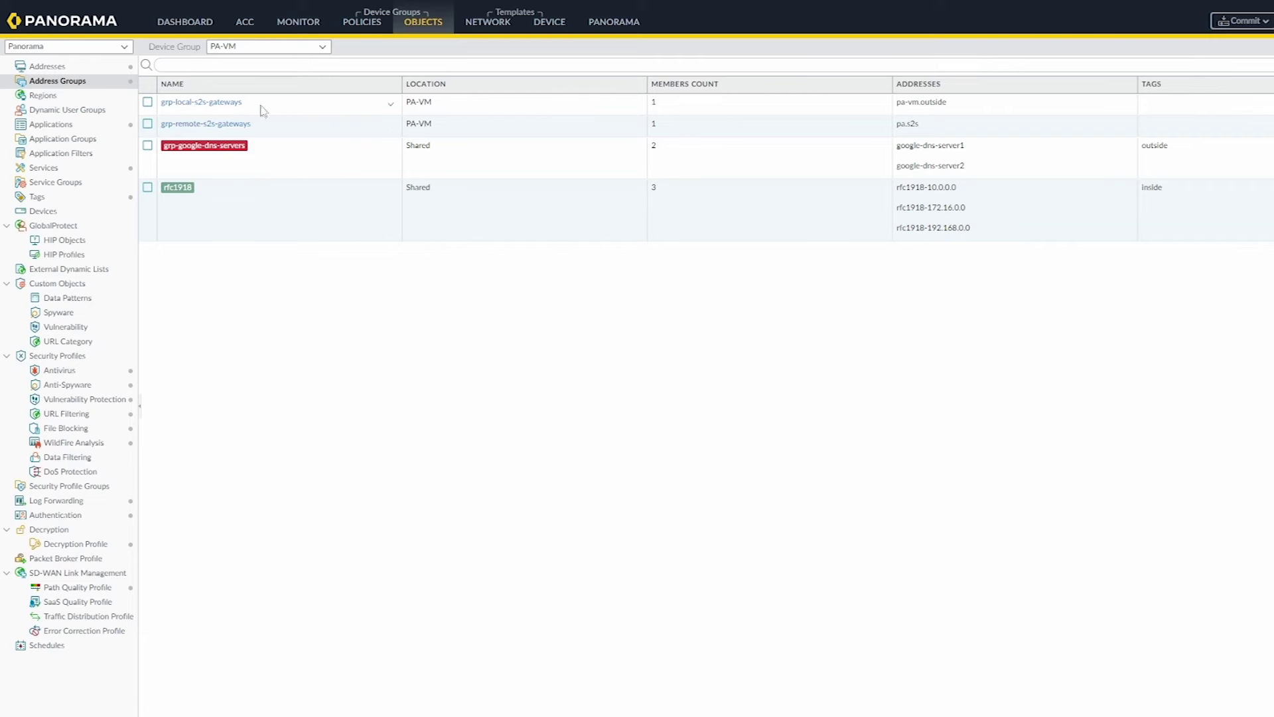
Add a security post rule named s2s-local-remote, described as "Allow connections from local S2S gateway to remote gateways"
left_click(268, 132)
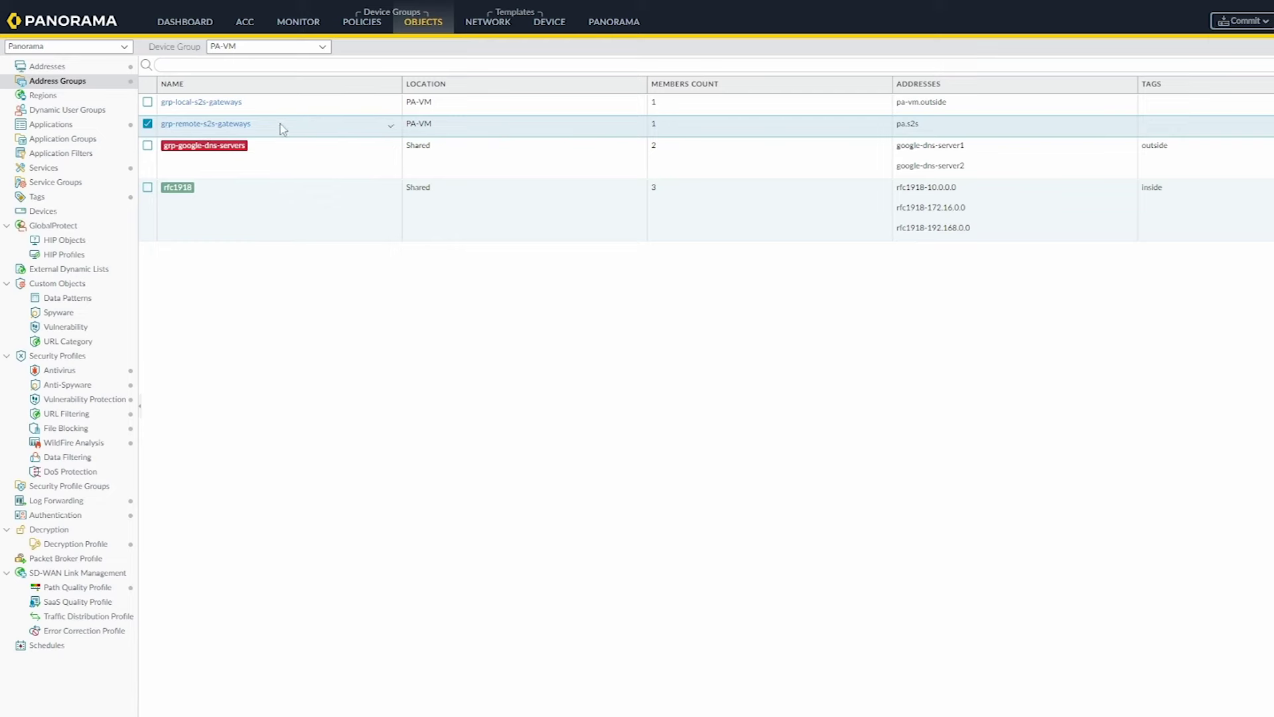
left_click(369, 24)
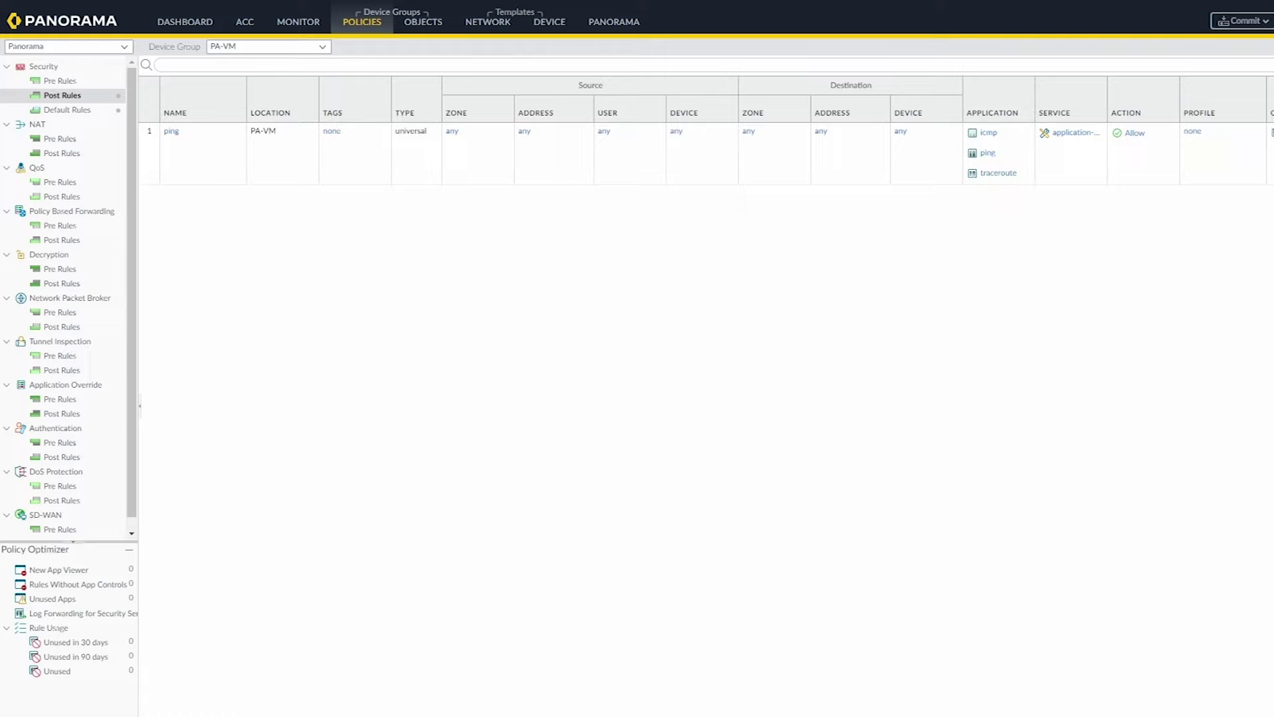
left_click(162, 715)
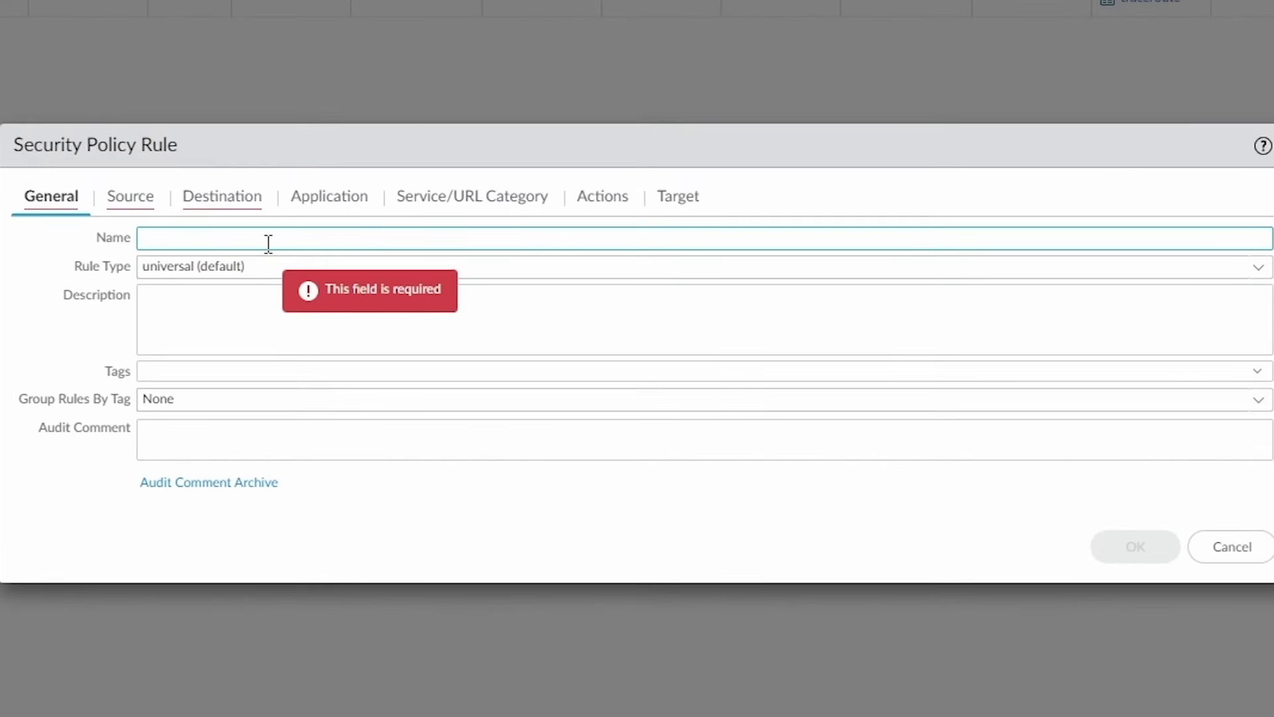
type("s2s-log")
type("al-remote")
left_click(268, 305)
type("Allow con")
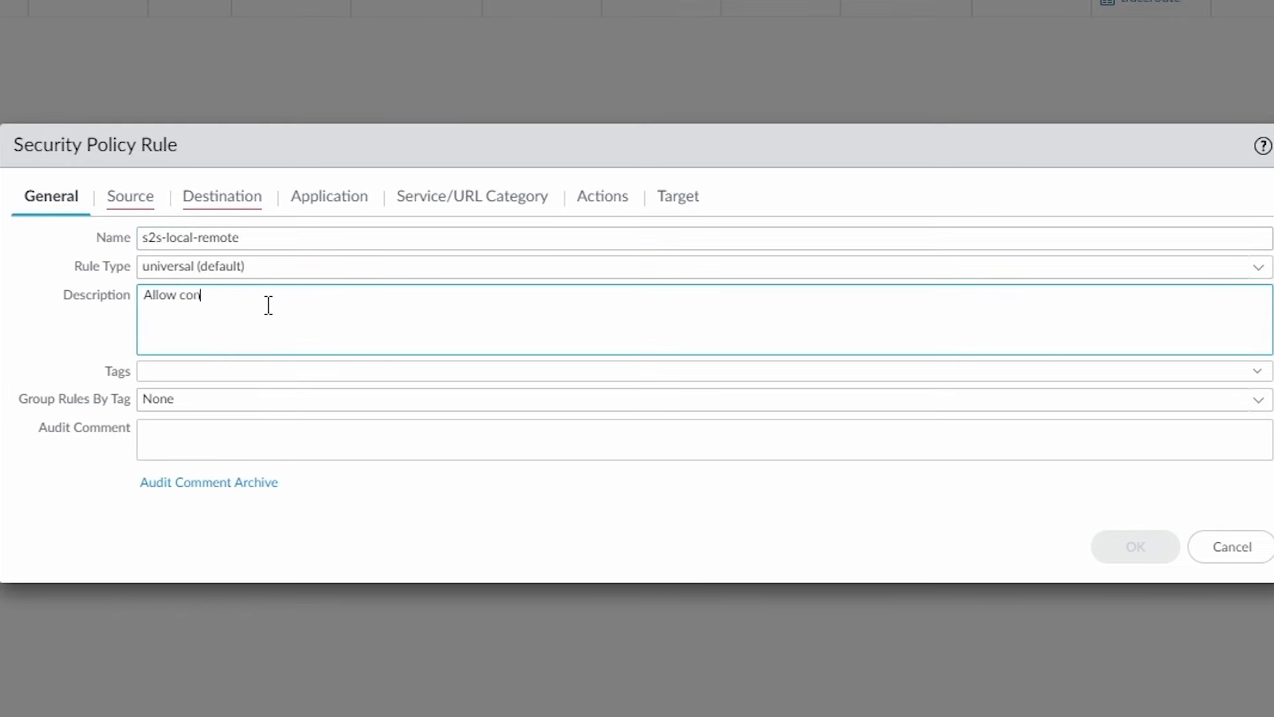
type("nections from local S2S gateway")
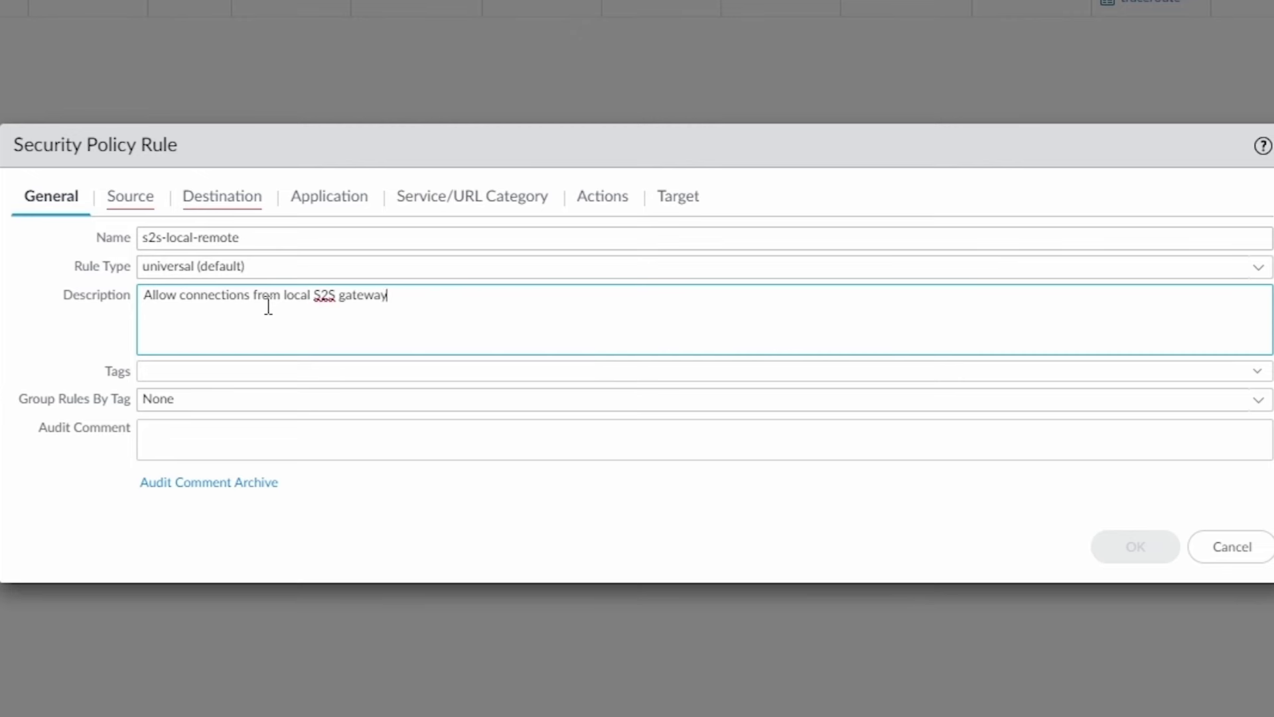
type(" to remote gateways")
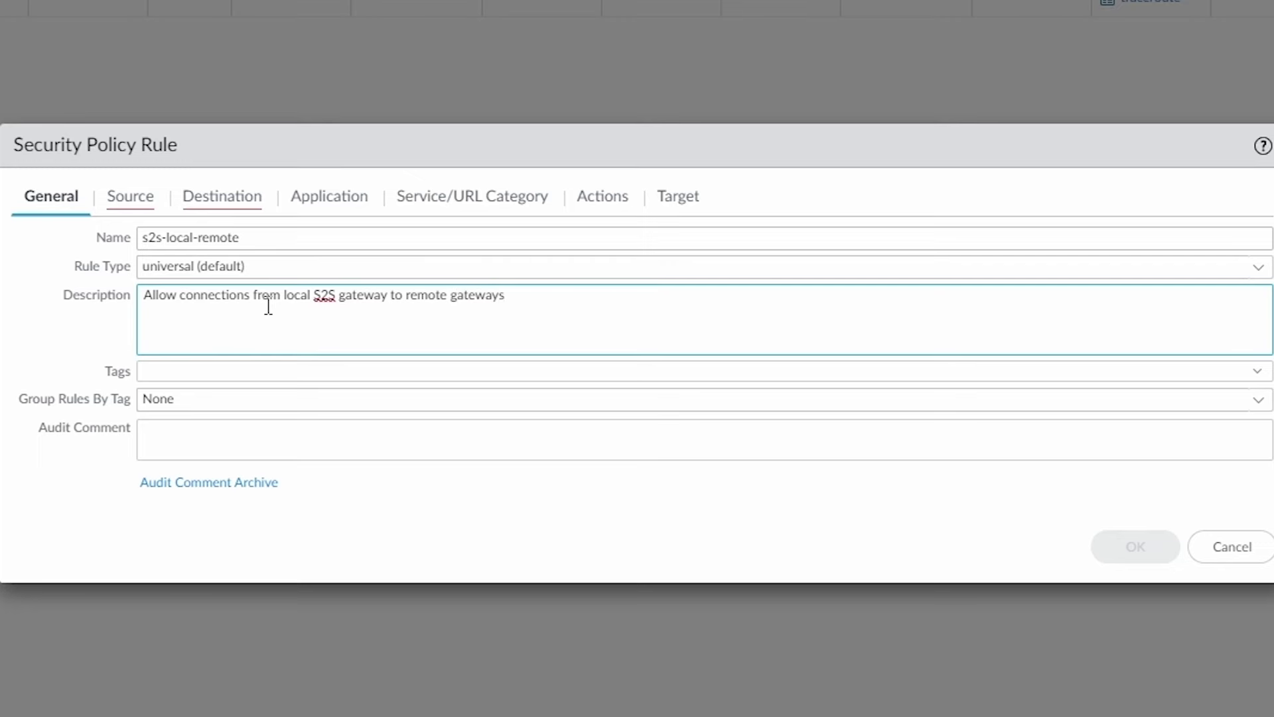
Set the rule's source zone to outside and its source address to grp-local-s2s-gateways
left_click(133, 198)
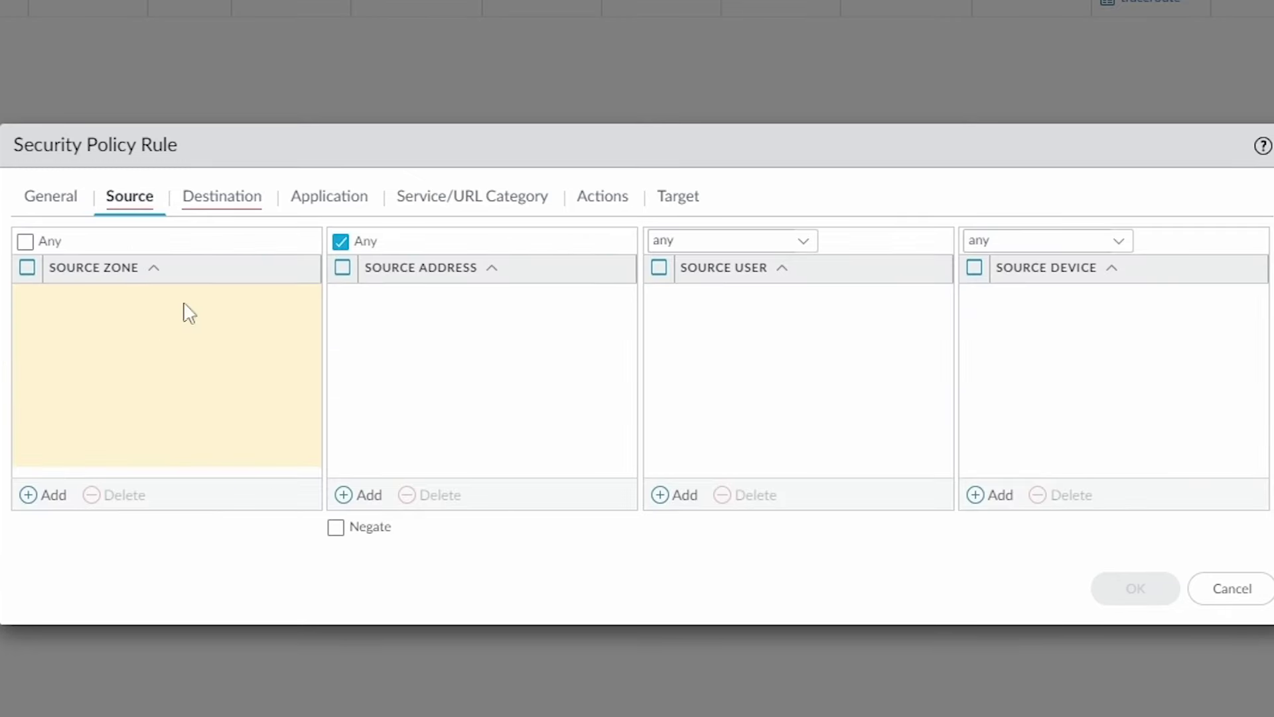
left_click(52, 497)
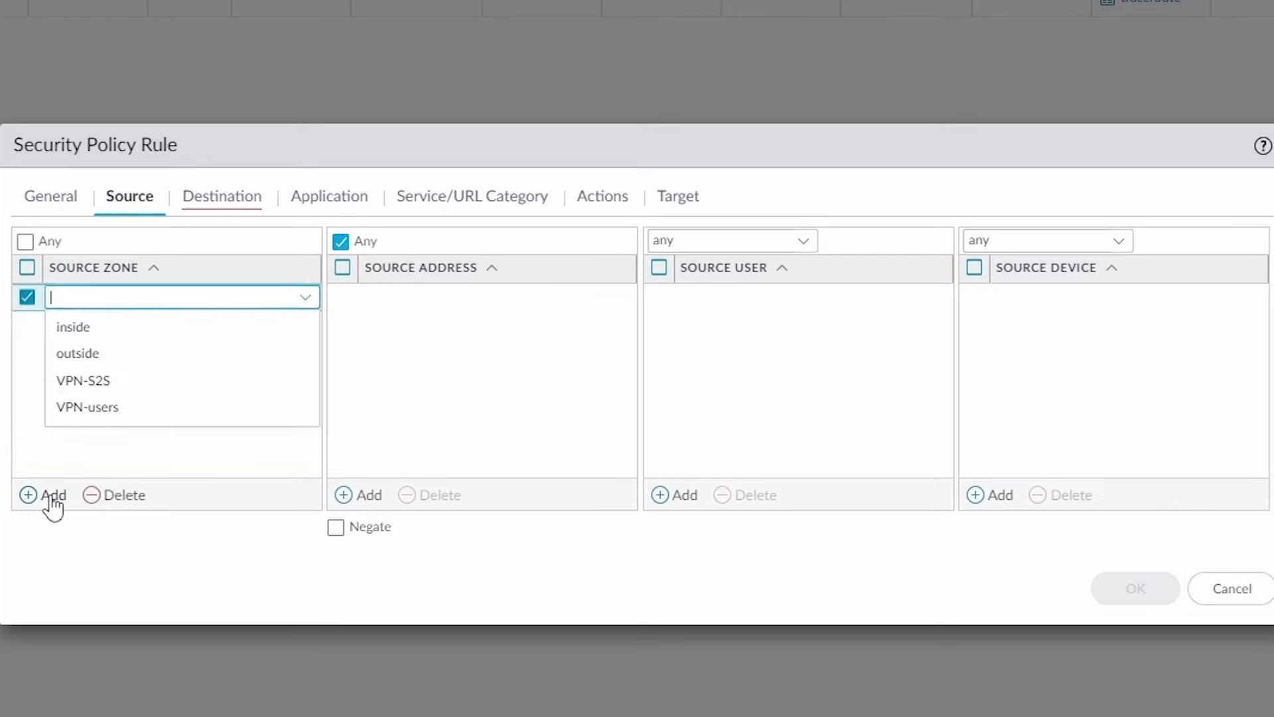
left_click(118, 359)
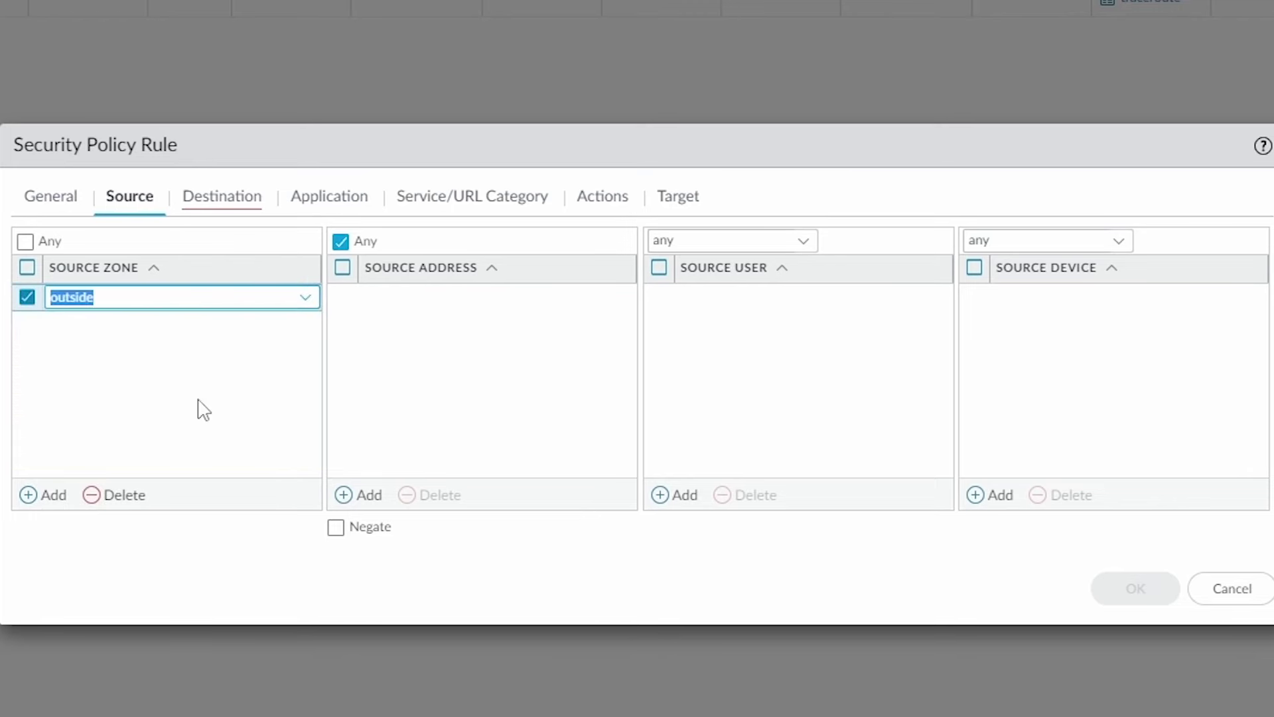
left_click(363, 499)
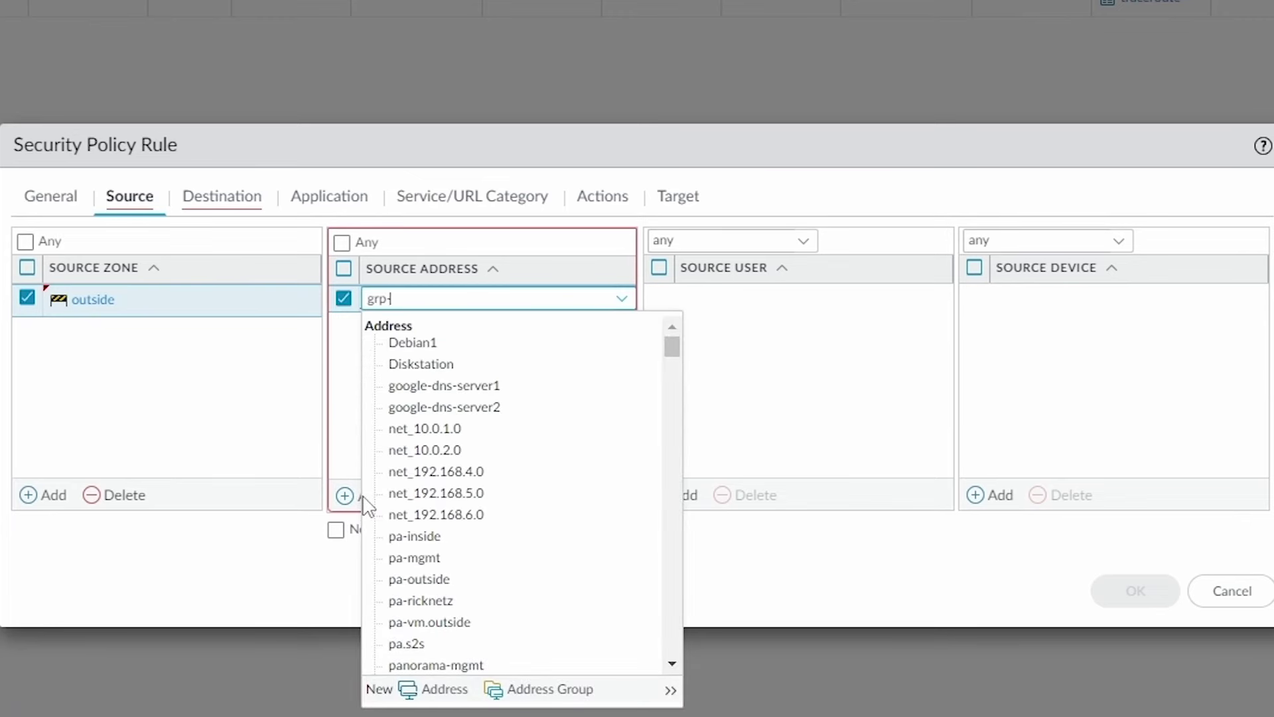
type("grp-")
left_click(464, 348)
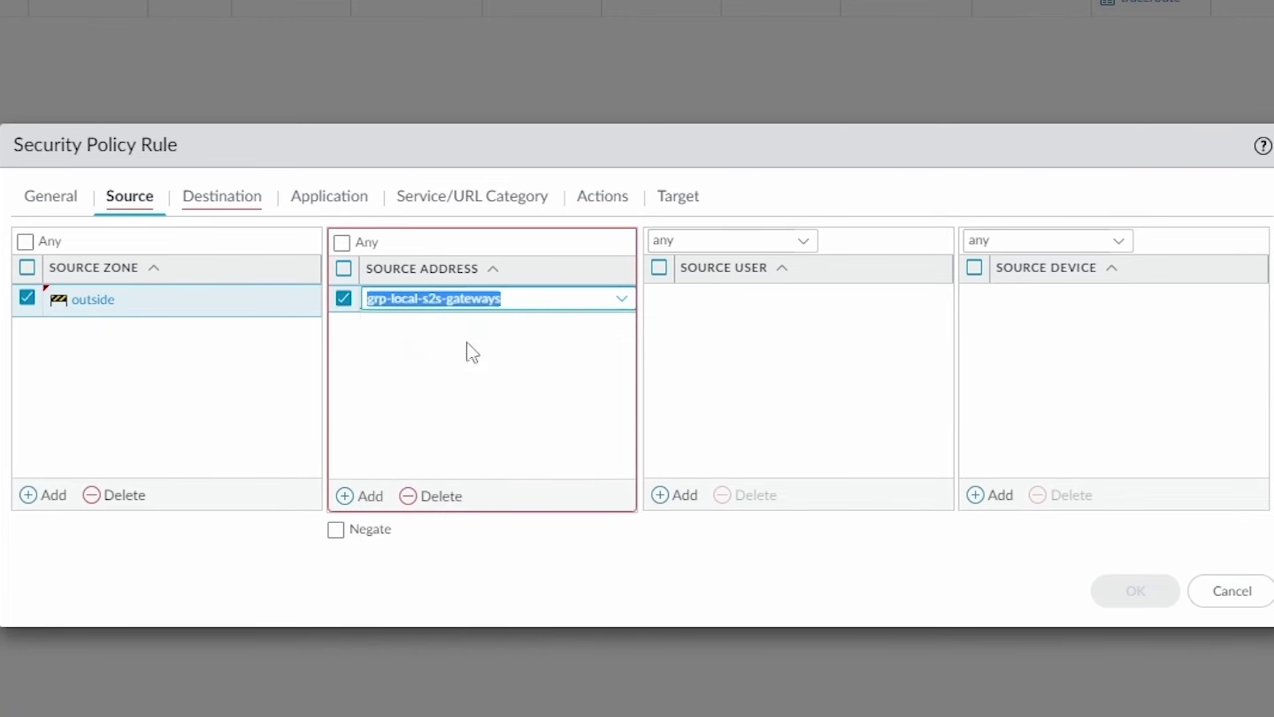
Set the rule's destination zone to outside and its destination address to grp-remote-s2s-gateways
left_click(242, 196)
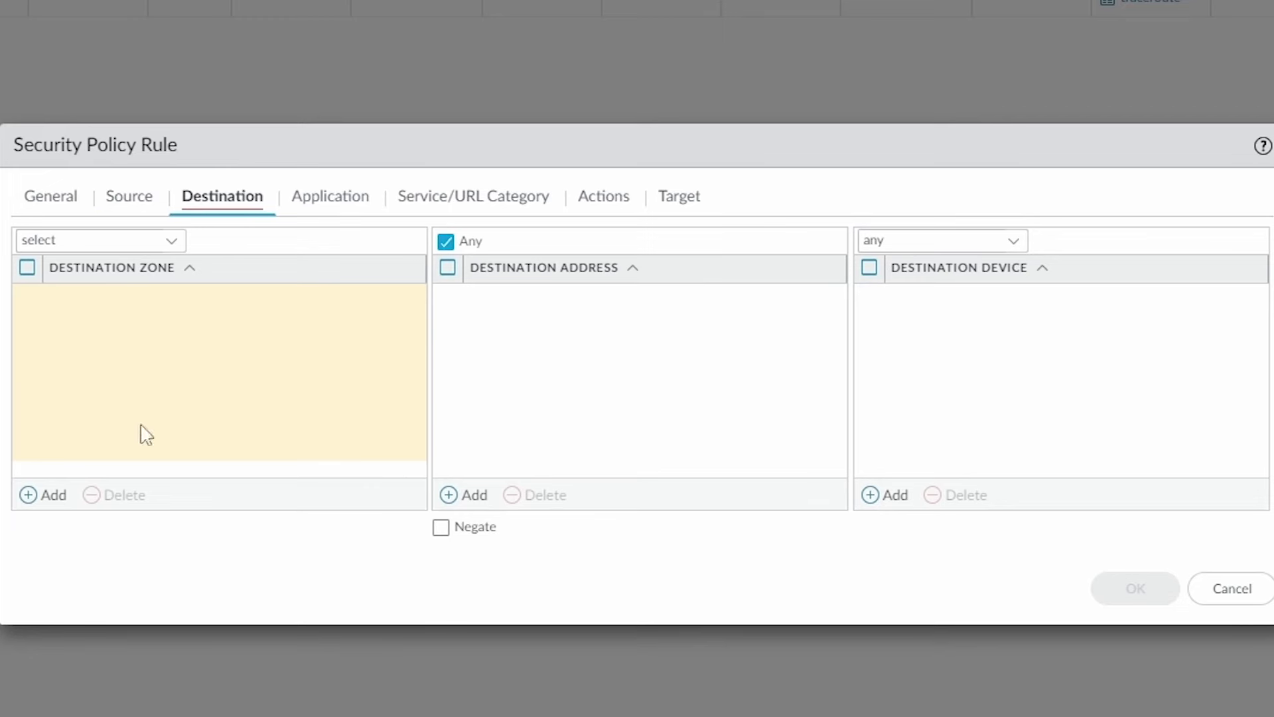
left_click(42, 496)
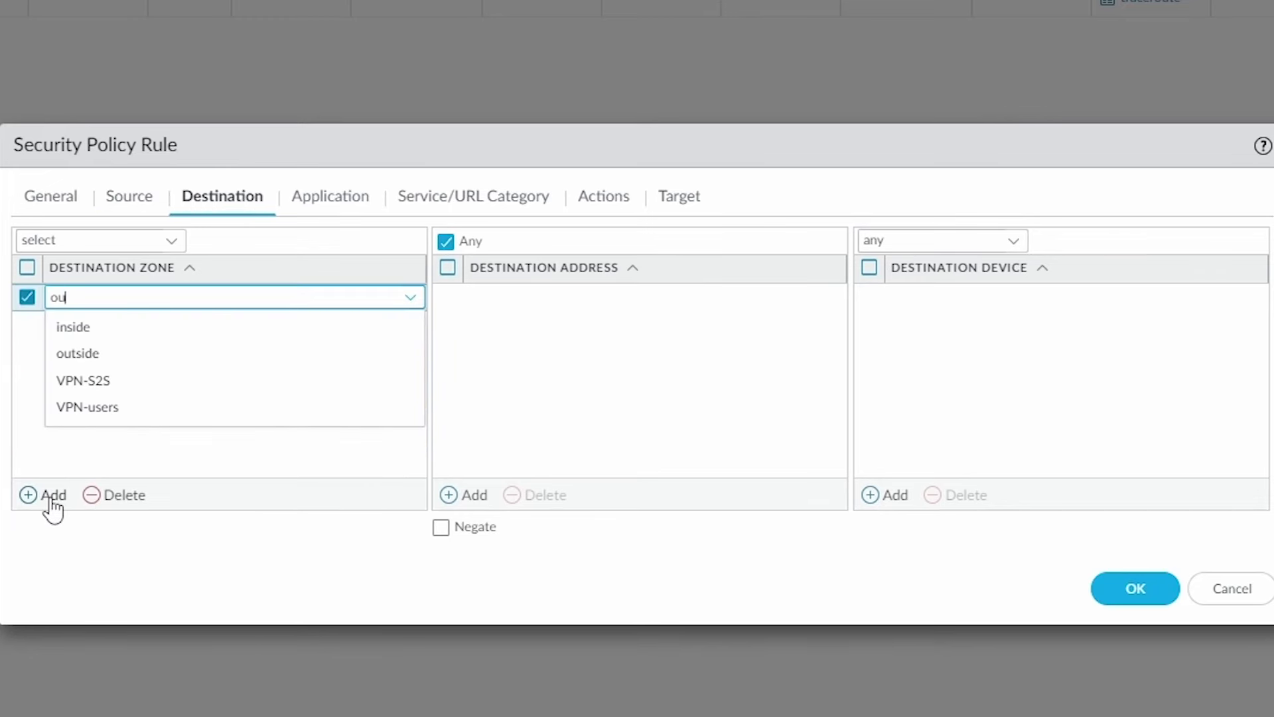
type("outside")
left_click(150, 328)
left_click(449, 495)
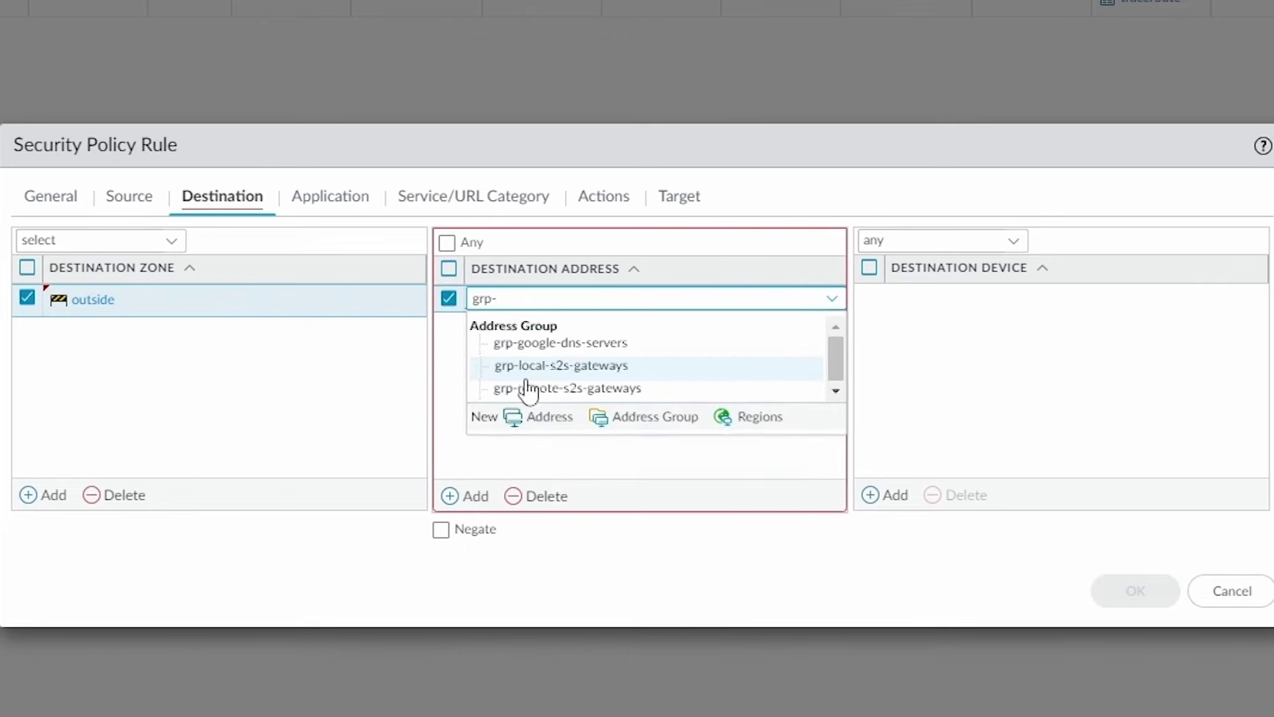
left_click(571, 385)
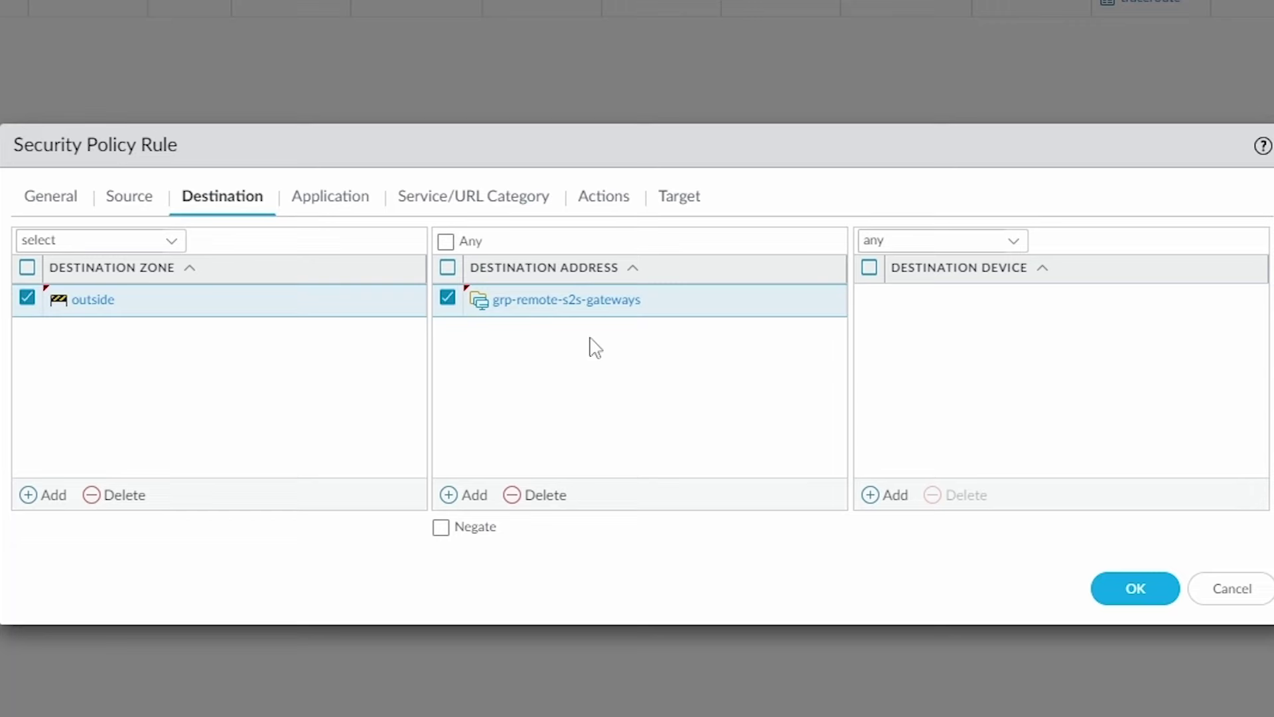
Restrict the rule to the ipsec application
left_click(346, 198)
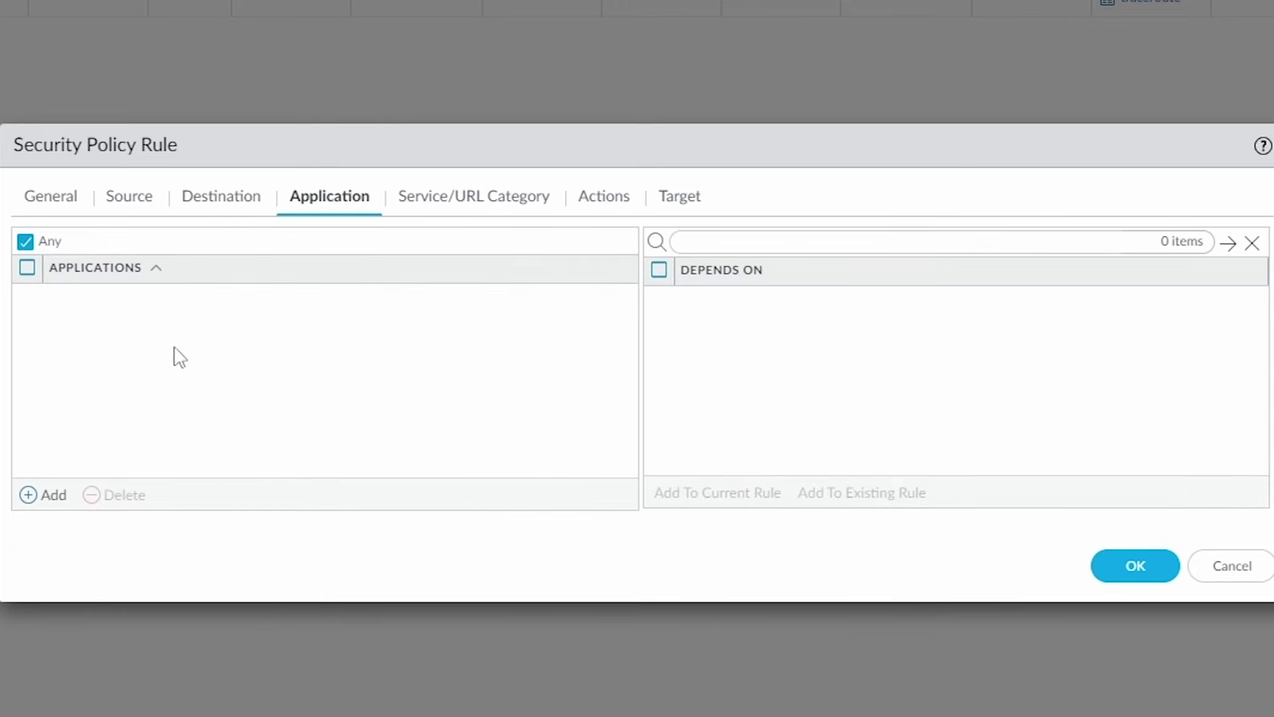
left_click(53, 497)
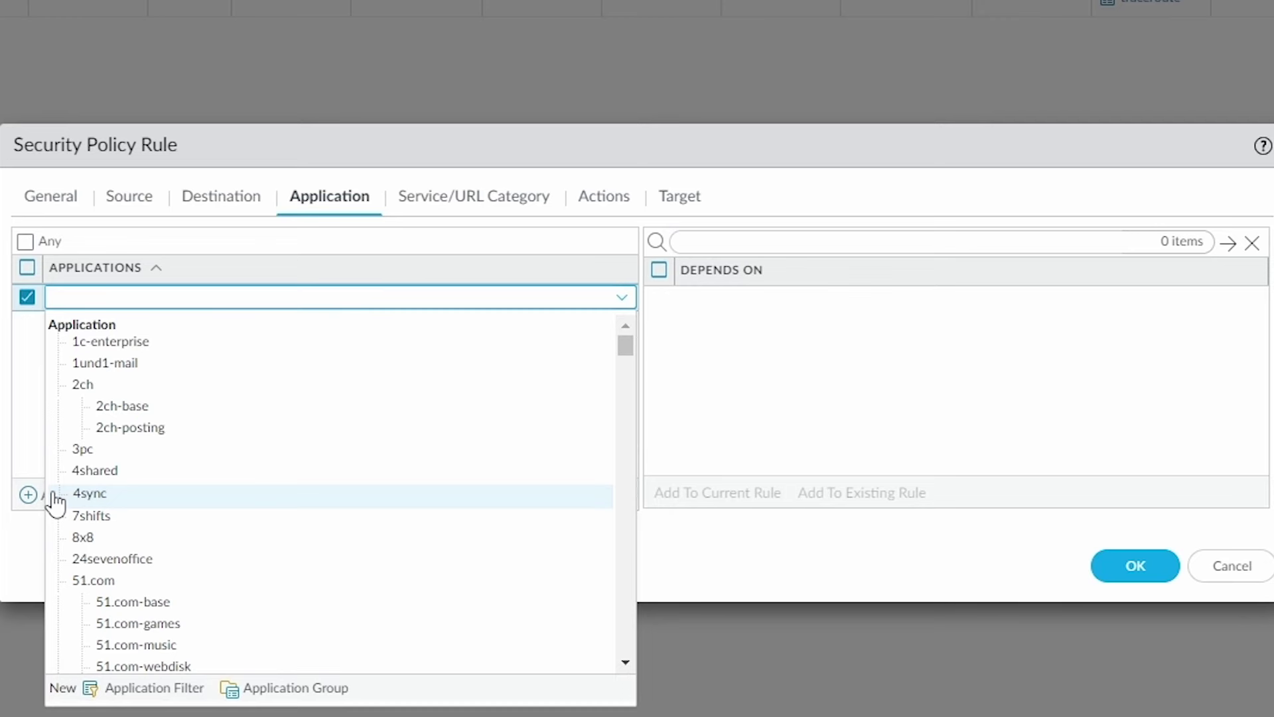
type("ipcse")
key("BackSpace")
key("BackSpace")
type("ec")
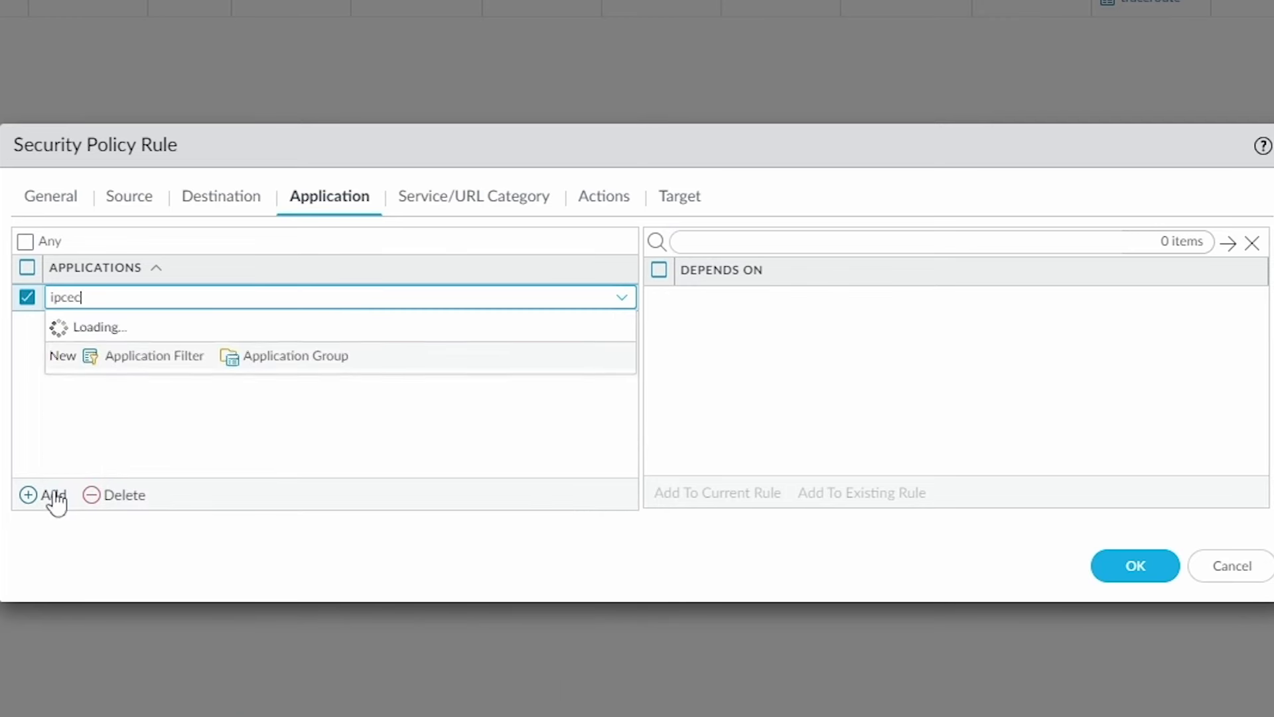
key("BackSpace")
key("BackSpace")
key("BackSpace")
type("sec")
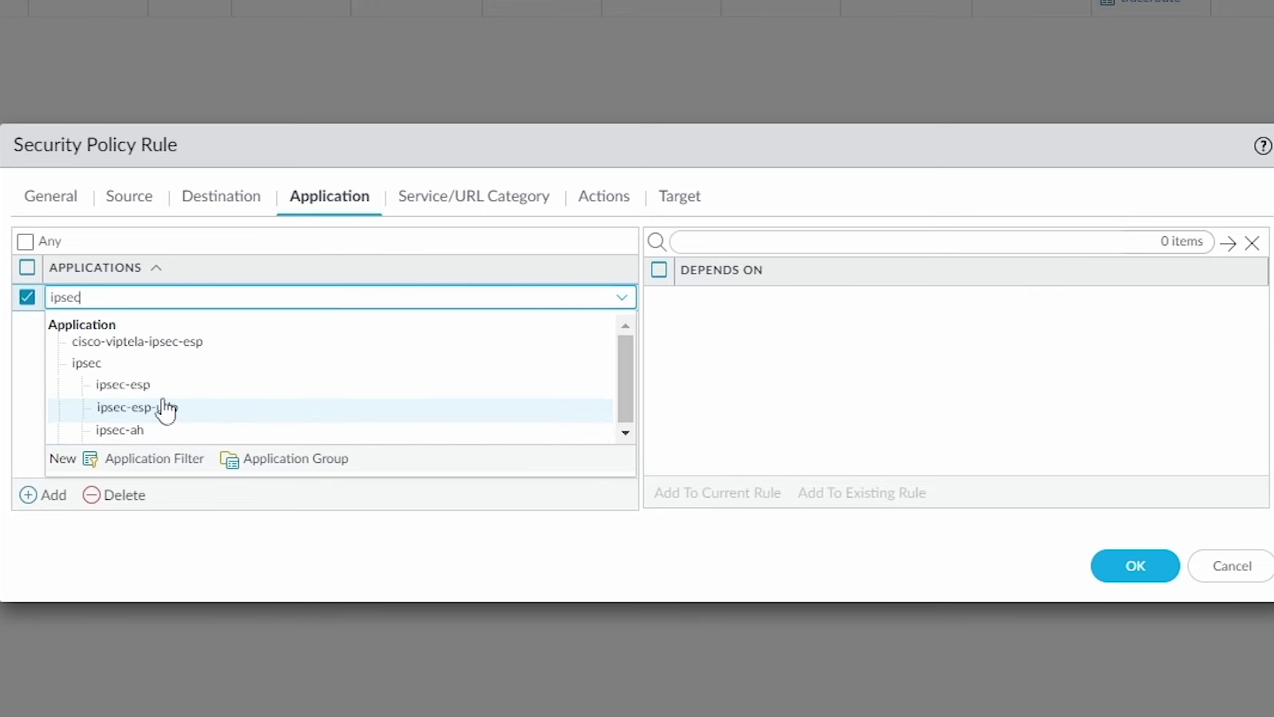
left_click(93, 369)
left_click(208, 384)
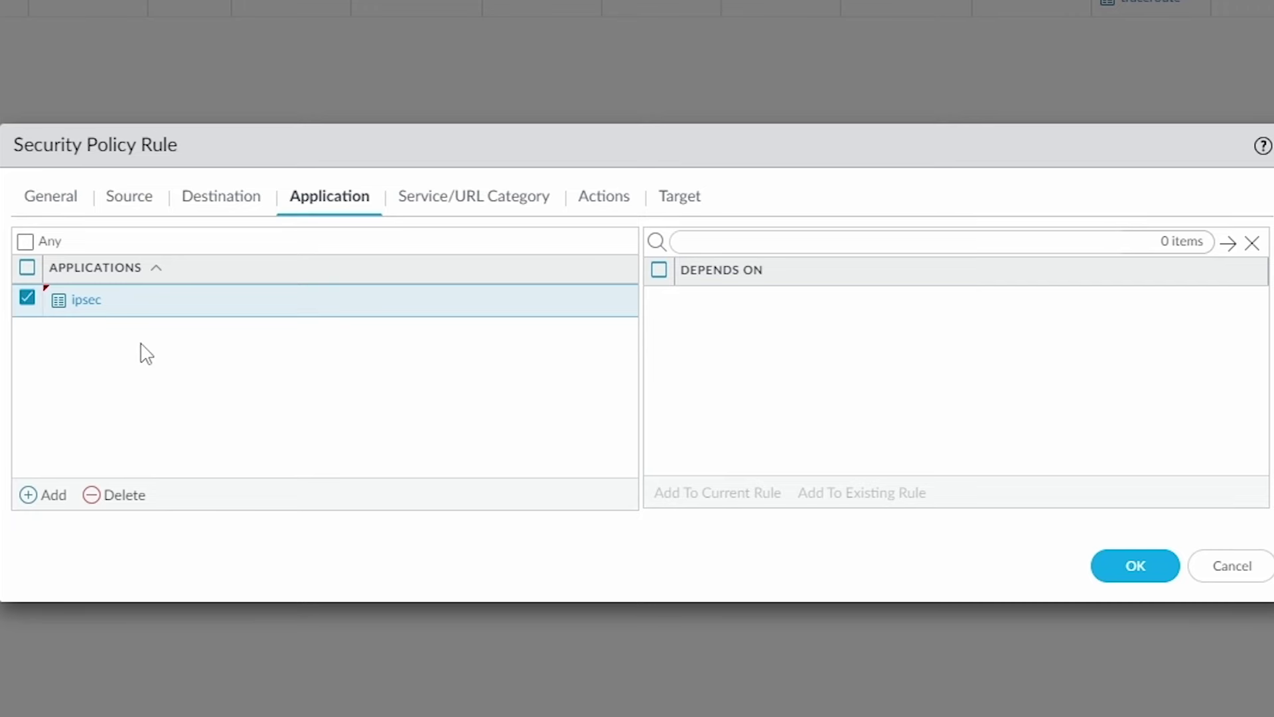
Check the rule's service and action settings, keep the Allow action, and save the s2s-local-remote rule
left_click(488, 203)
left_click(597, 209)
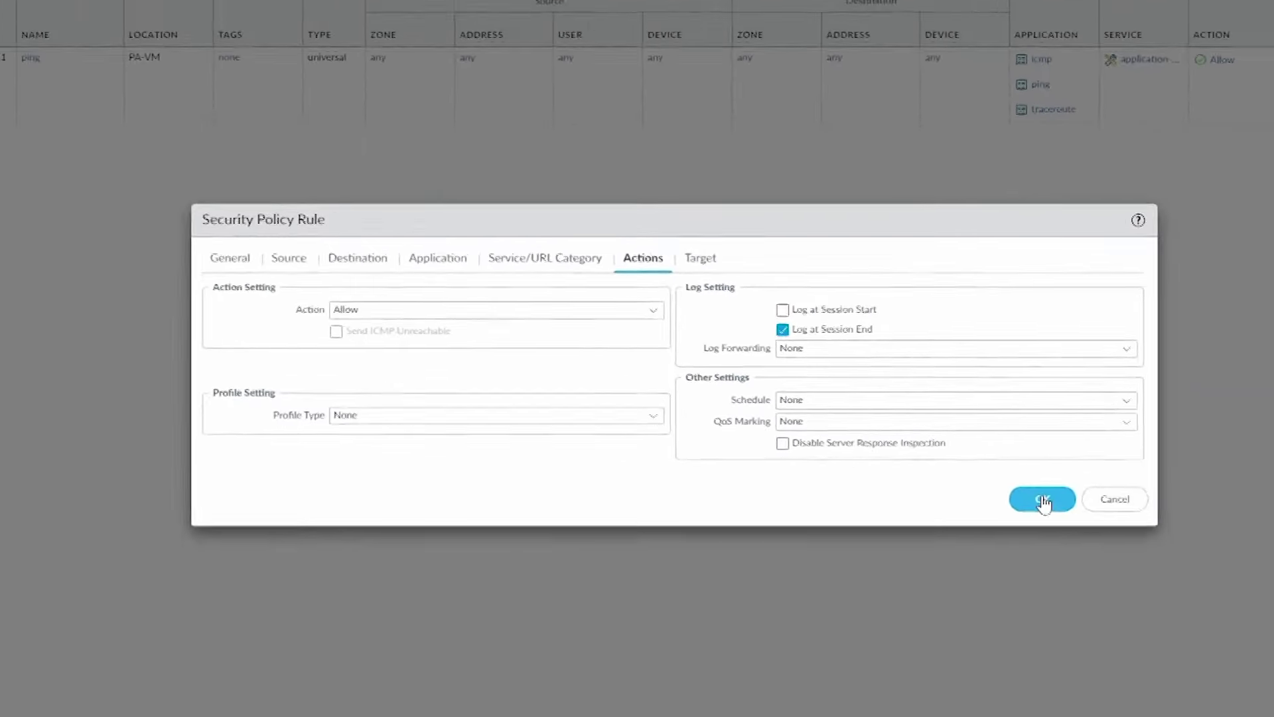
left_click(1043, 499)
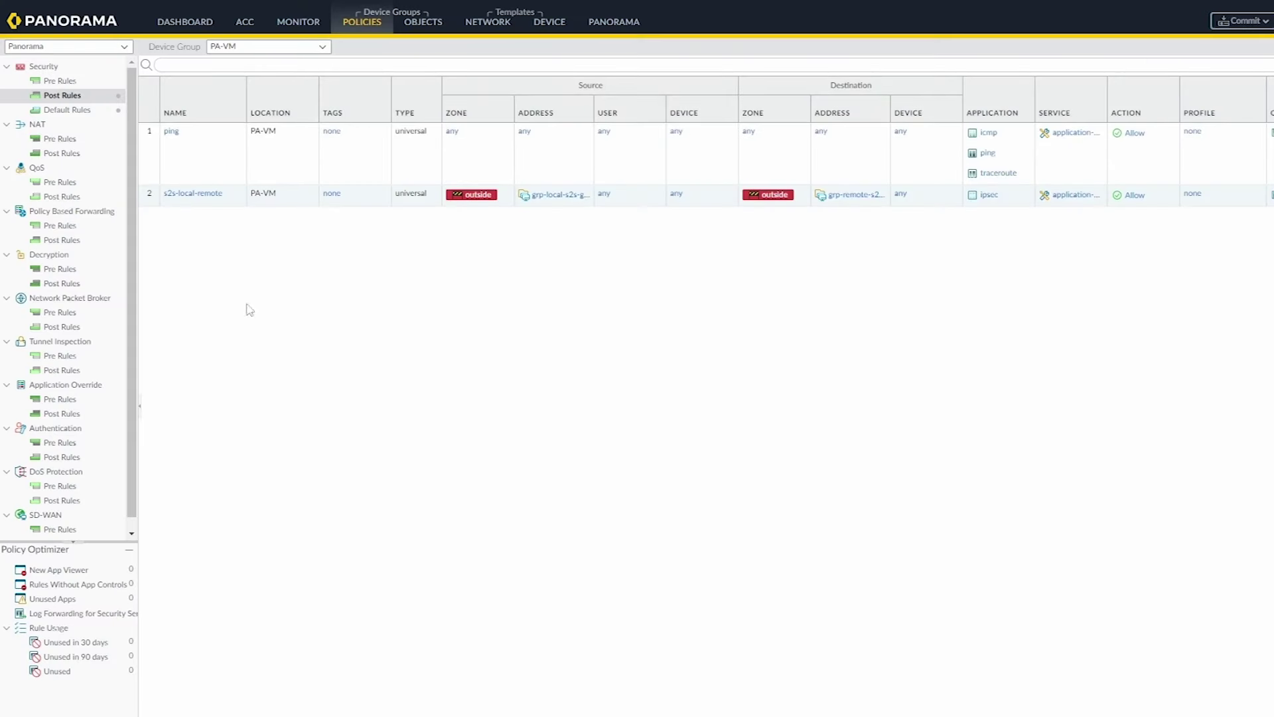
Clone the s2s-local-remote rule within the PA-VM post-rulebase, placing the copy directly after the original
left_click(307, 203)
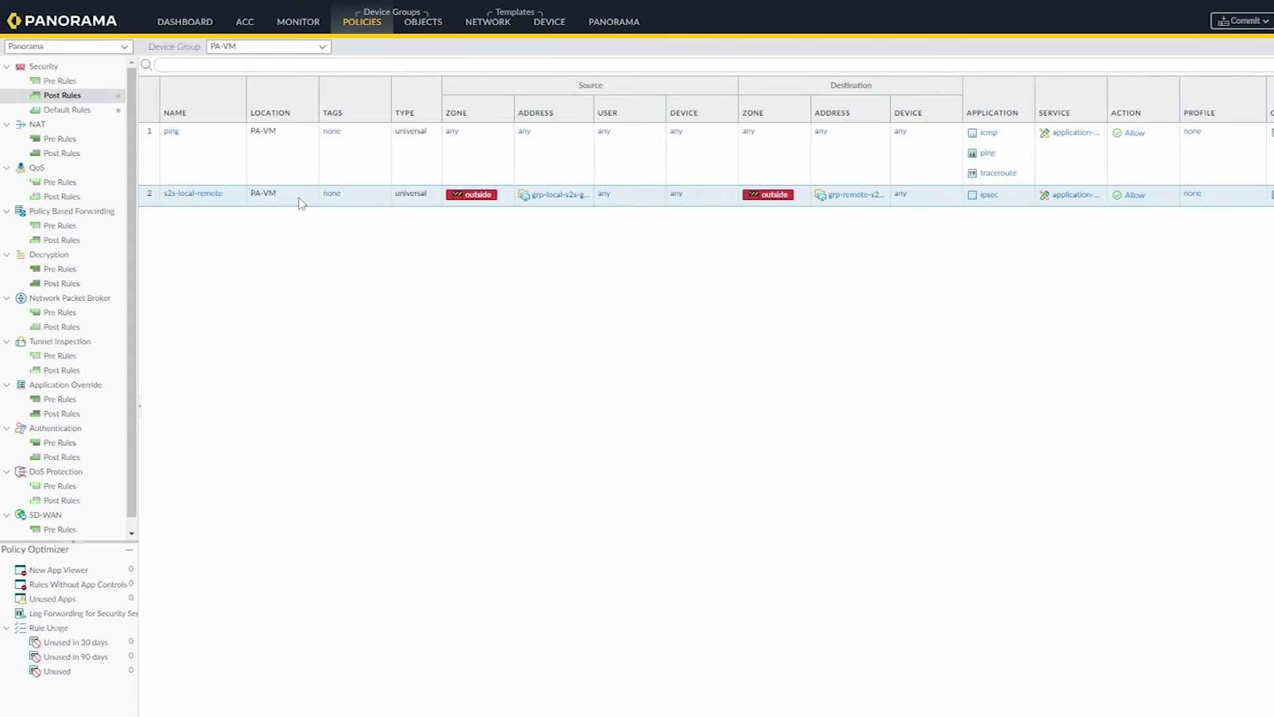
left_click(257, 700)
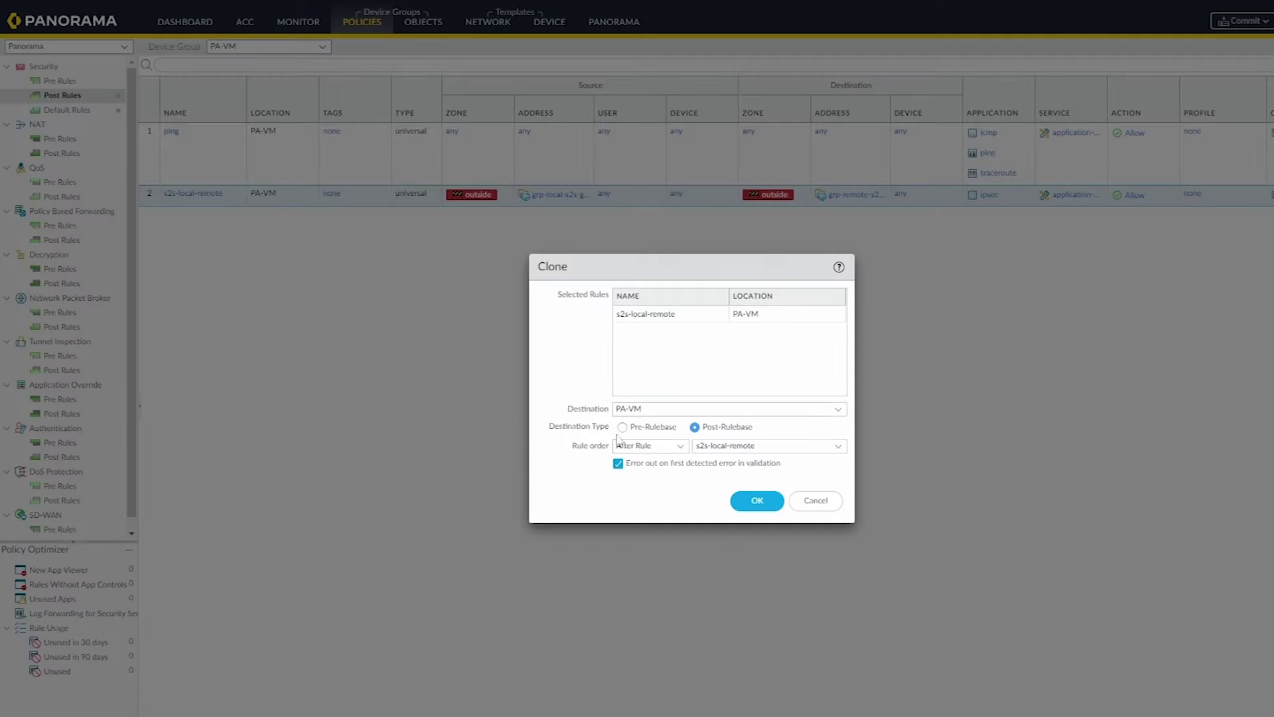
left_click(747, 495)
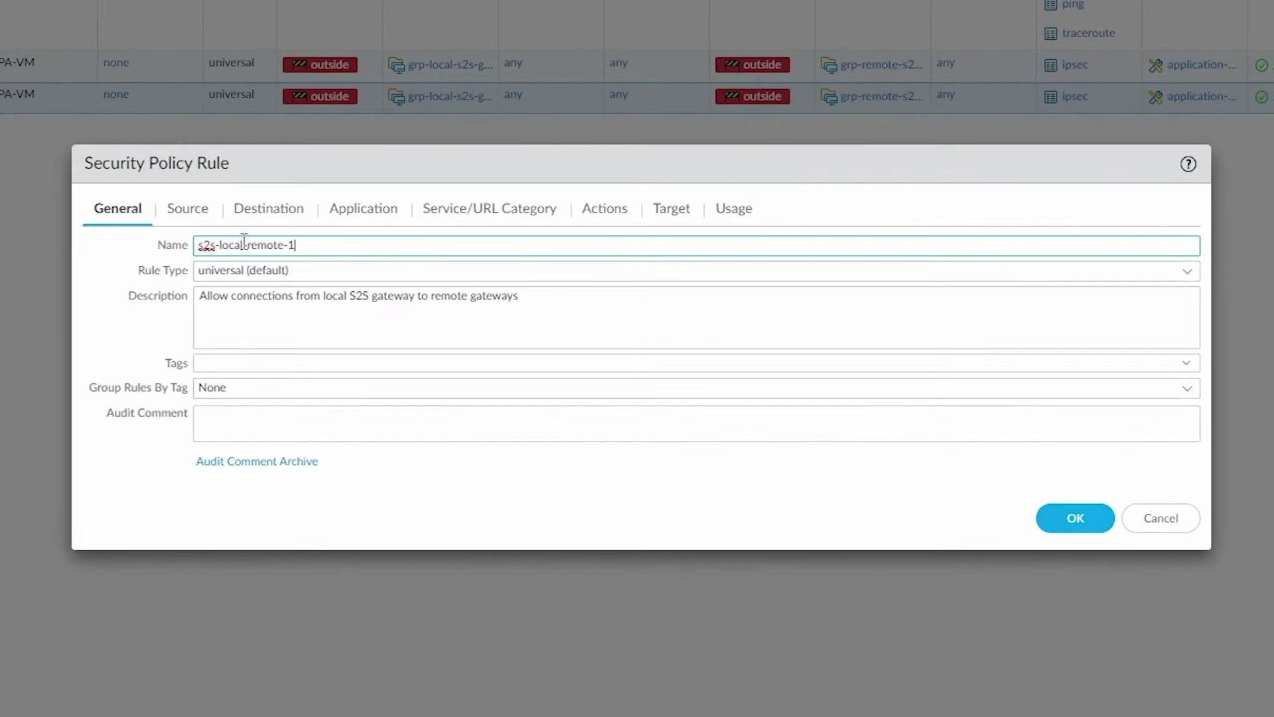
Rename the cloned security rule as s2s-remote-local
key("BackSpace")
key("BackSpace")
key("BackSpace")
key("BackSpace")
key("BackSpace")
key("BackSpace")
Reword the cloned rule's description to cover connections from remote S2S gateways to the local side
double_click(334, 297)
type("remote gateway")
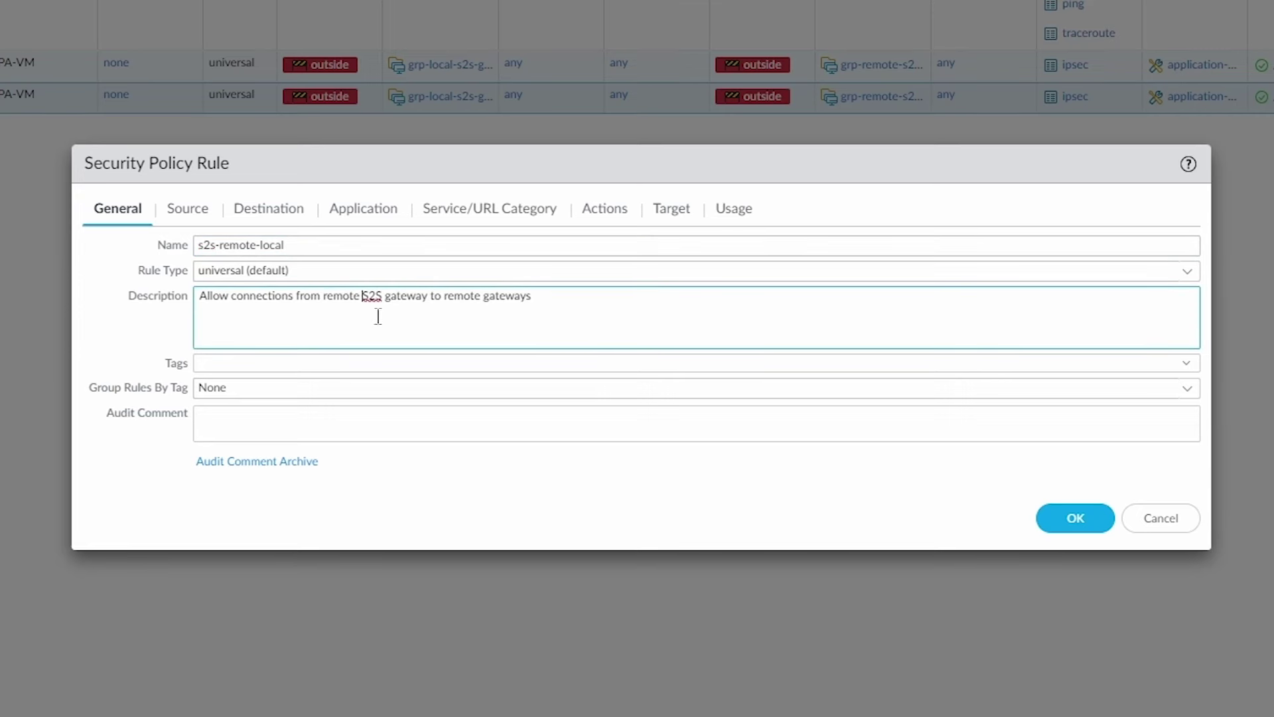
type("s")
key("ctrl+shift+Left")
key("Left")
key("ctrl+shift+Left")
type("local")
Replace the cloned rule's source address with the grp-remote-s2s-gateways address group
left_click(191, 209)
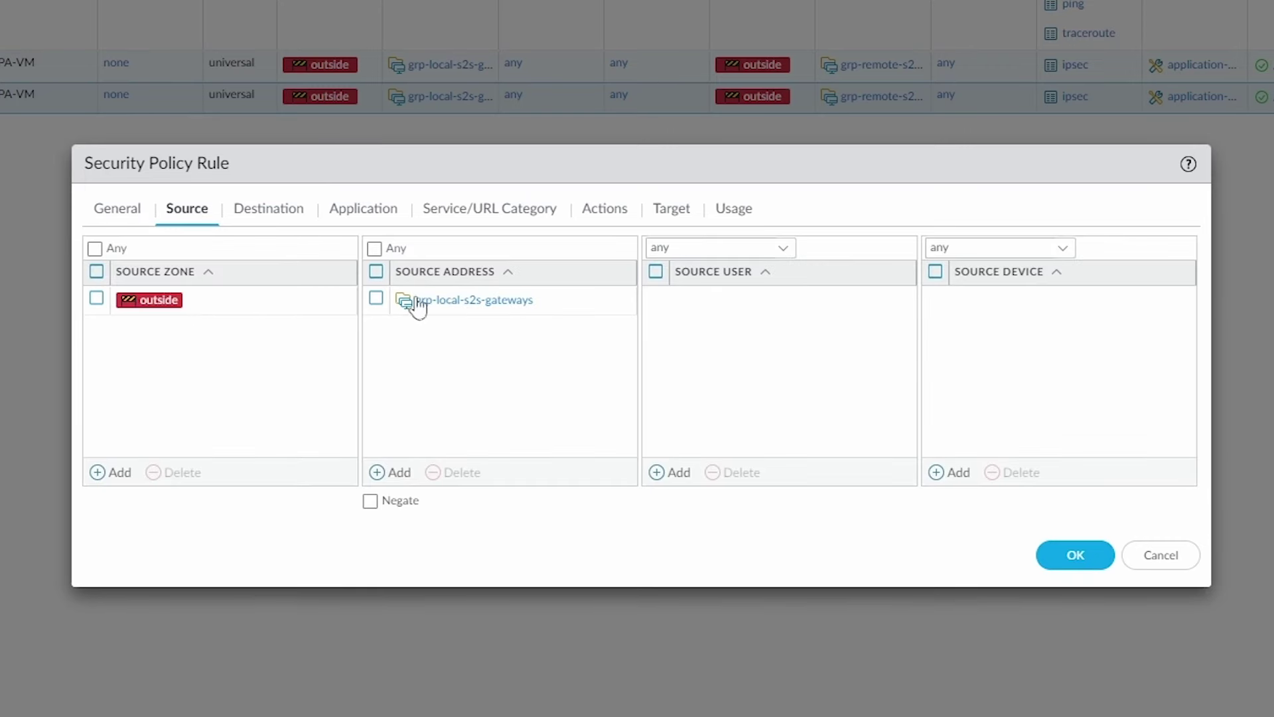
left_click(463, 300)
left_click(435, 299)
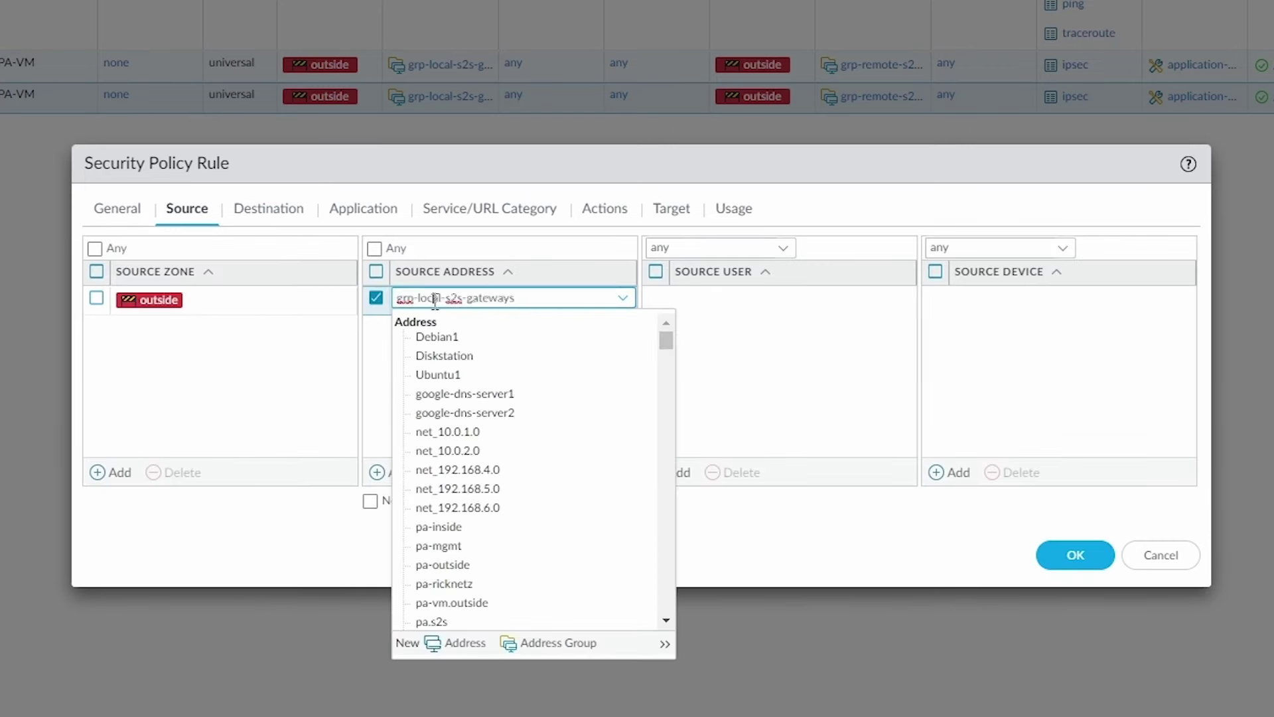
left_click_drag(474, 298, 521, 300)
type("re")
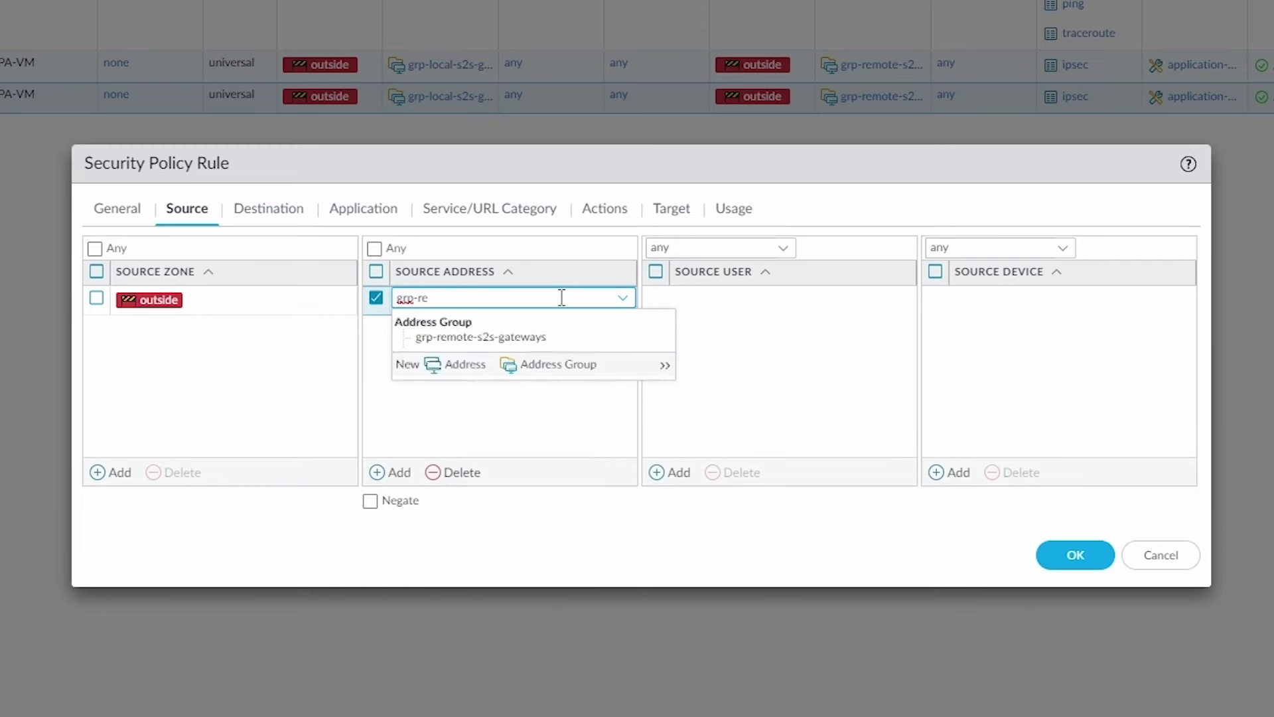
left_click(505, 337)
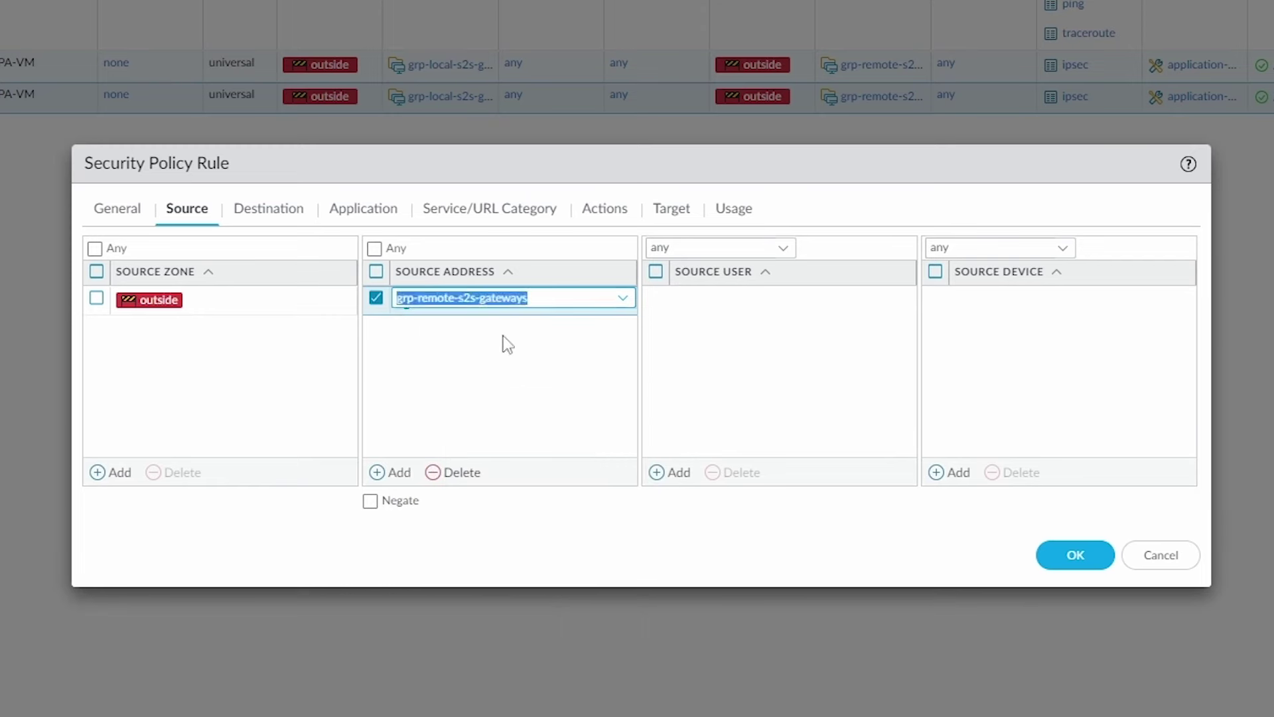
Change the cloned rule's destination address to the grp-local-s2s-gateways address group
left_click(278, 219)
left_click(531, 300)
left_click_drag(548, 298, 521, 296)
key("BackSpace")
key("BackSpace")
type("loals2s-gateways")
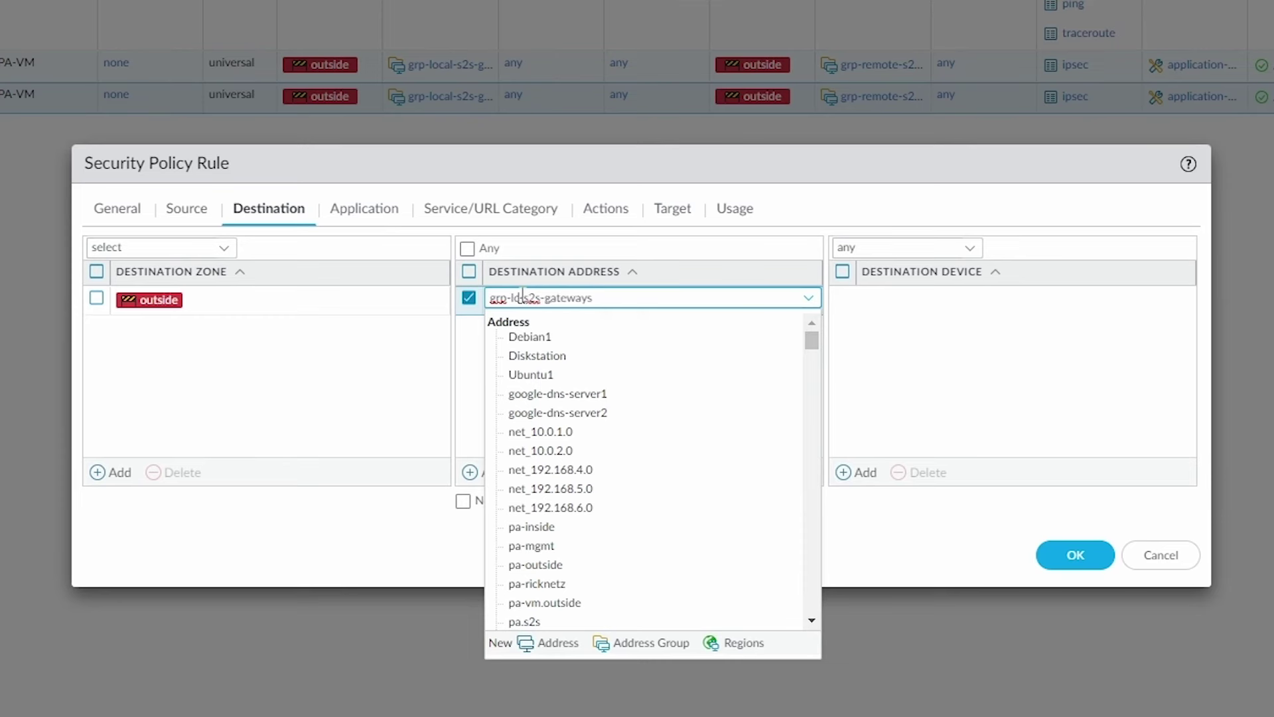